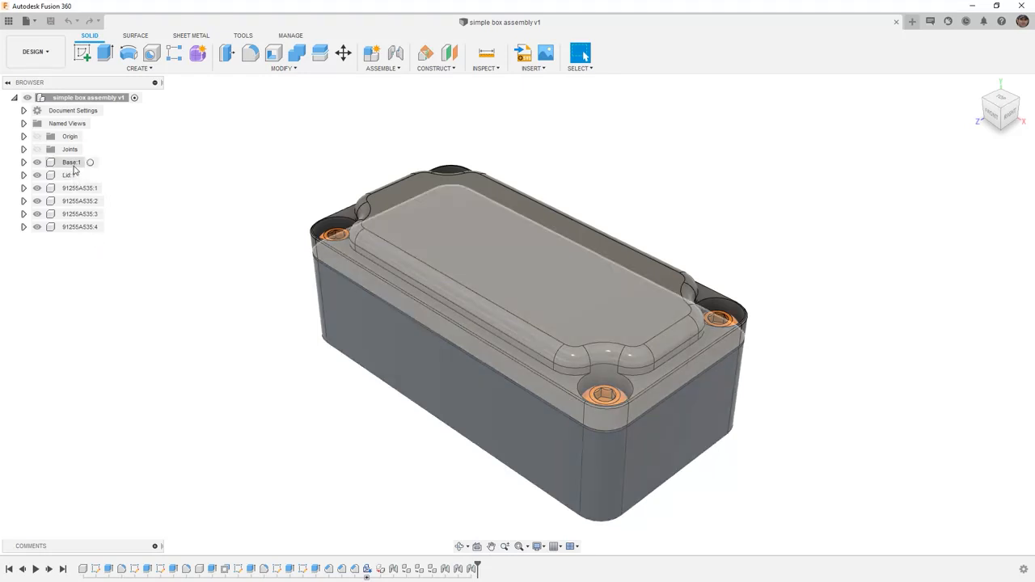
Step: Isolate the Base component so the lid and screws are hidden
{"action": "left_click", "coordinate": [72, 164]}
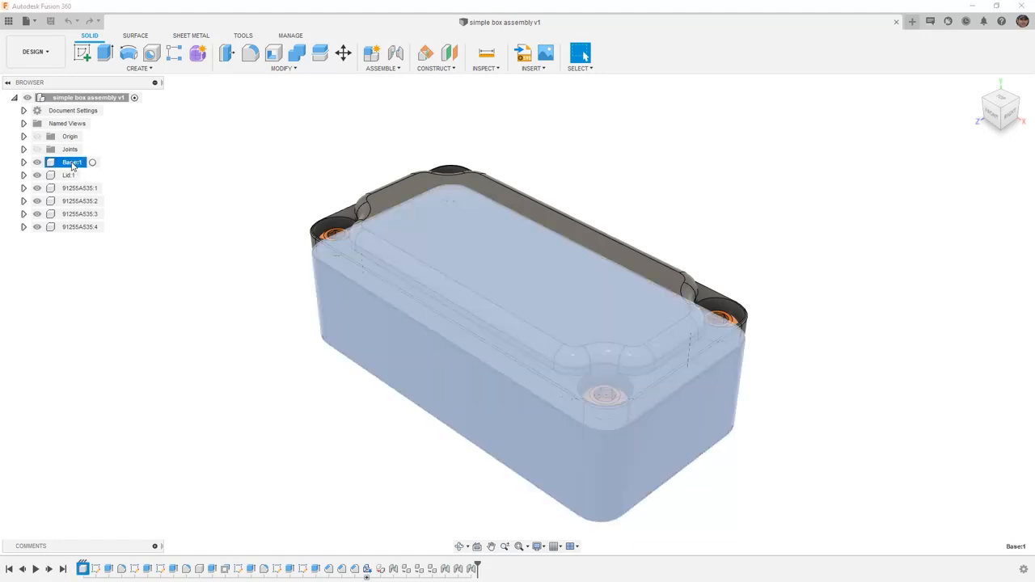
{"action": "right_click", "coordinate": [72, 165]}
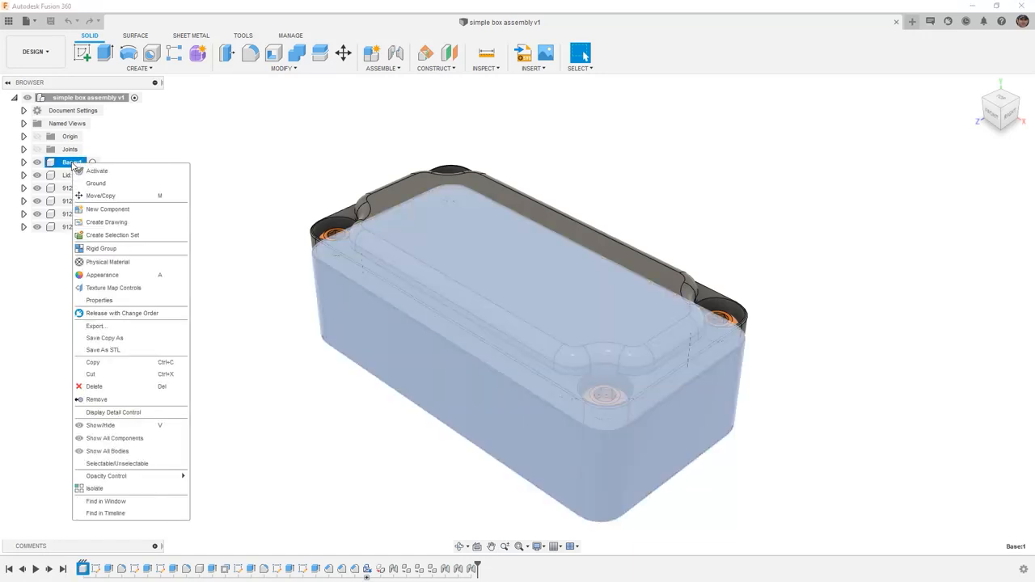
{"action": "left_click", "coordinate": [116, 489]}
{"action": "left_click", "coordinate": [218, 297]}
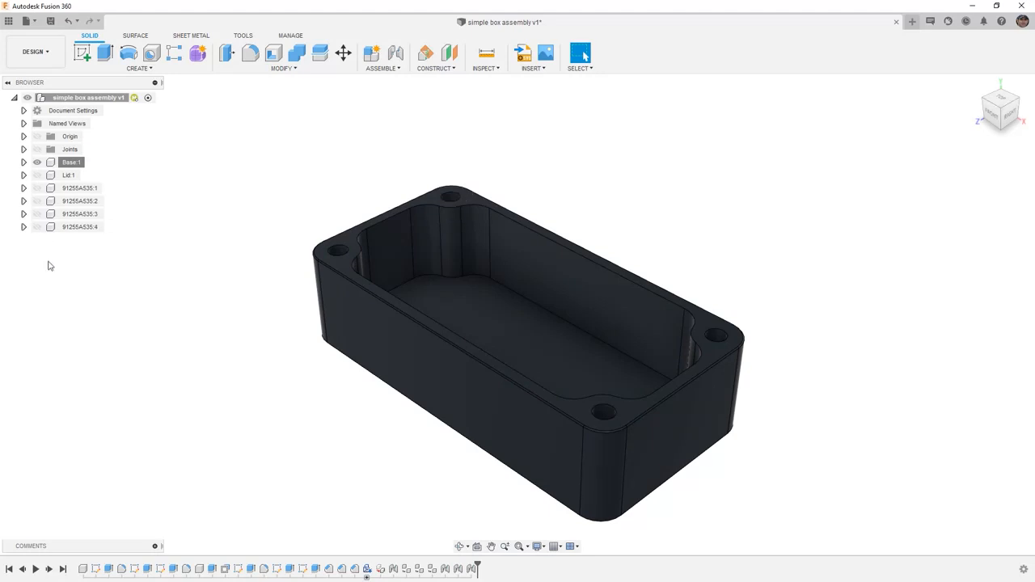
Step: Create a new drawing from the design with visible components only, from scratch, using ASME, inches and sheet size B (17in x 11in)
{"action": "left_click", "coordinate": [49, 63]}
{"action": "mouse_move", "coordinate": [46, 194]}
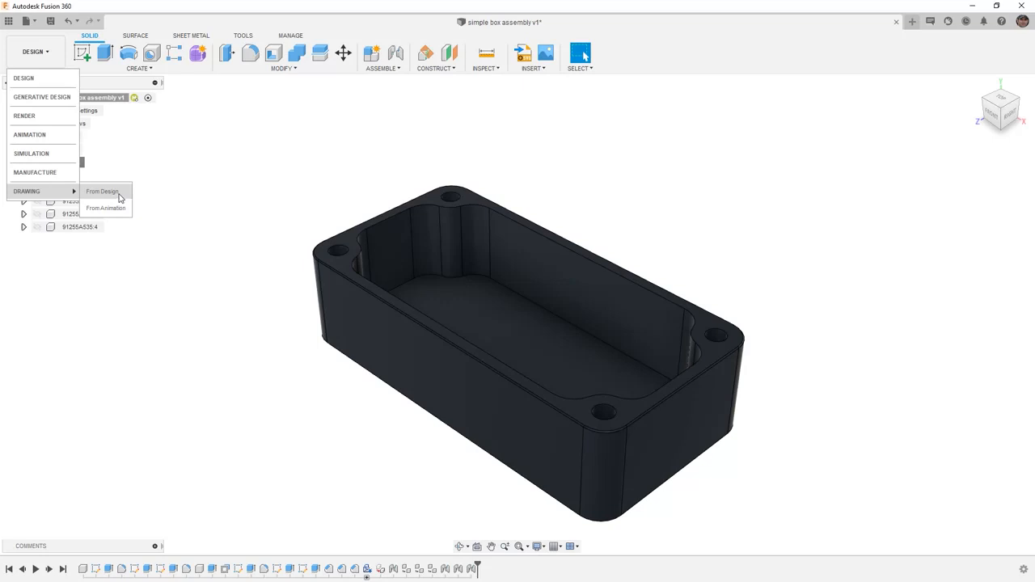
{"action": "left_click", "coordinate": [103, 191]}
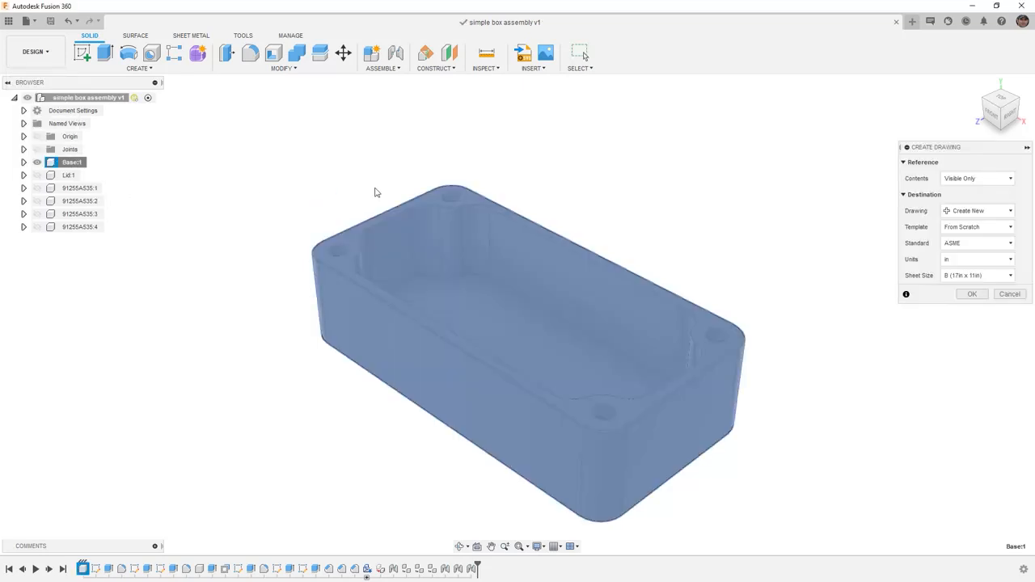
{"action": "left_click", "coordinate": [1006, 186]}
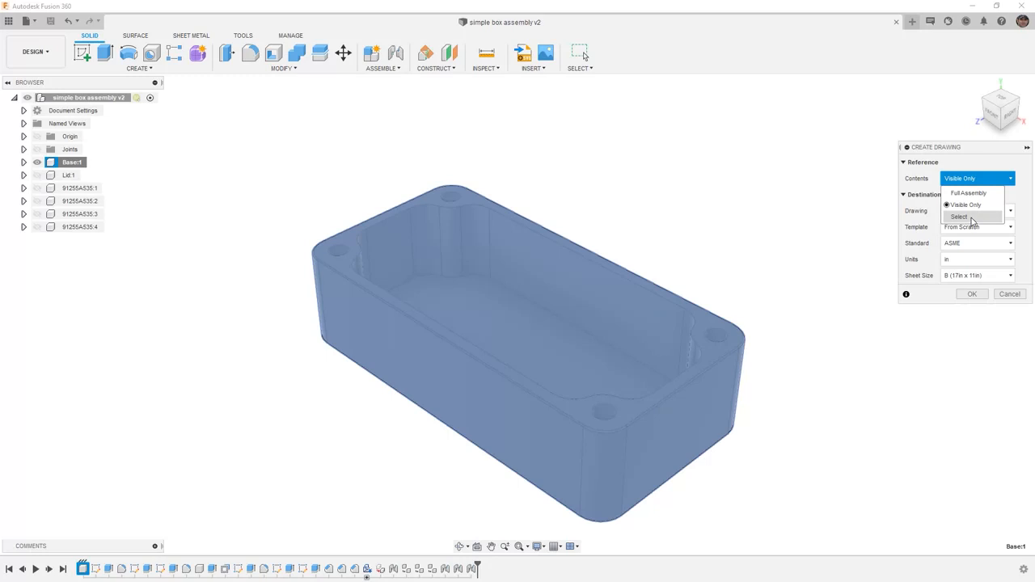
{"action": "left_click", "coordinate": [1022, 198]}
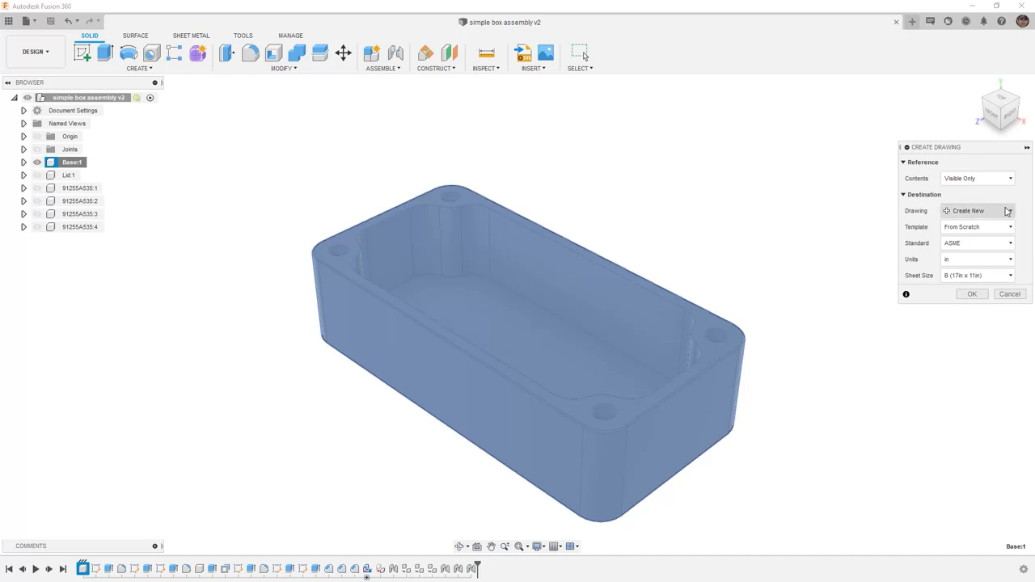
{"action": "left_click", "coordinate": [1005, 244]}
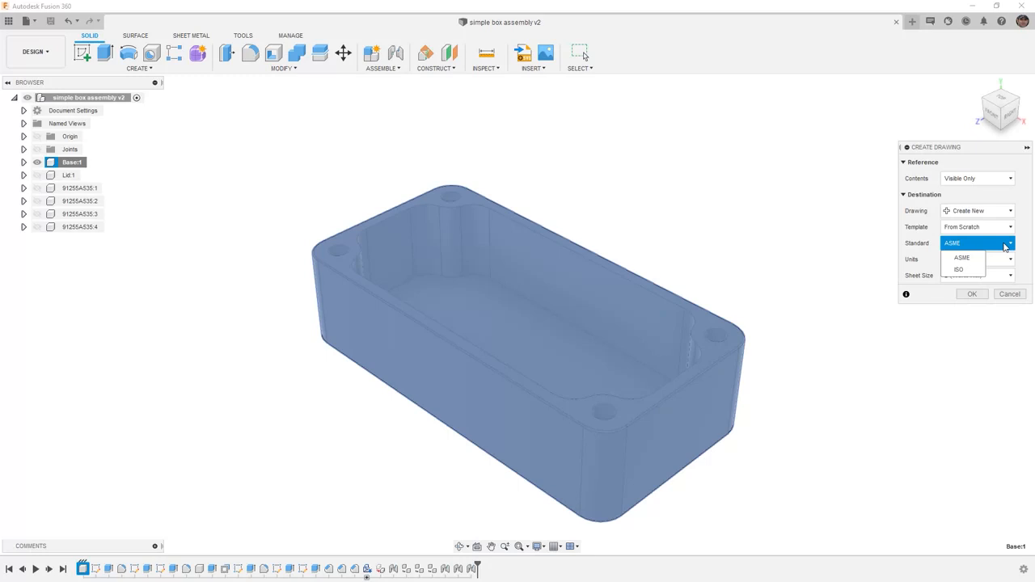
{"action": "left_click", "coordinate": [1006, 245]}
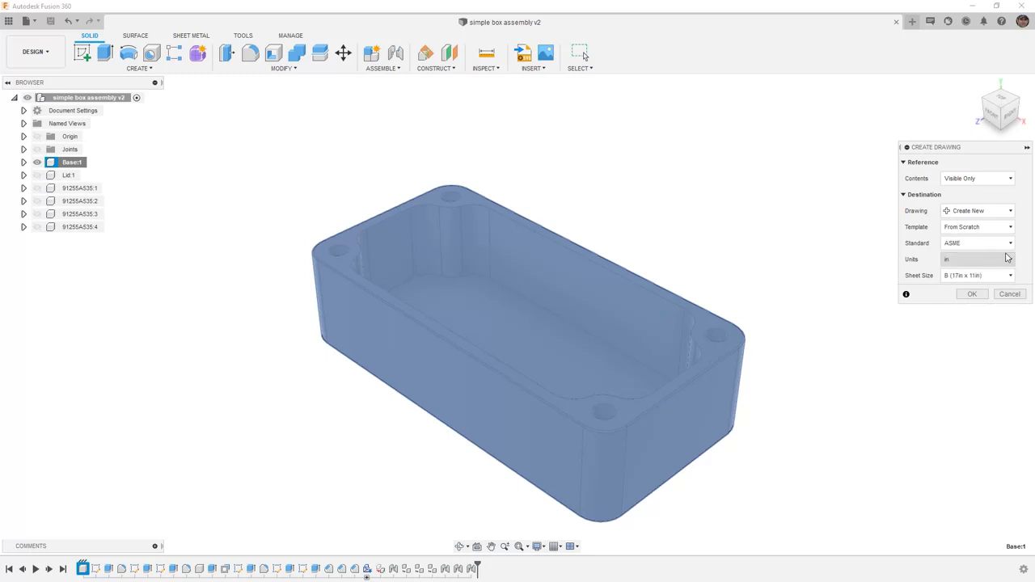
{"action": "left_click", "coordinate": [1007, 258]}
{"action": "left_click", "coordinate": [1029, 253]}
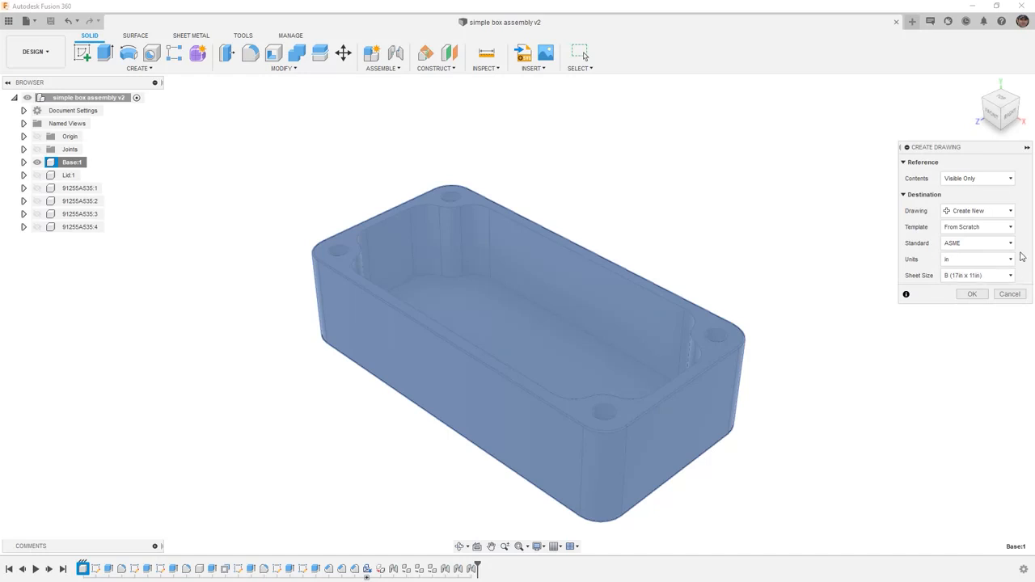
{"action": "left_click", "coordinate": [971, 294]}
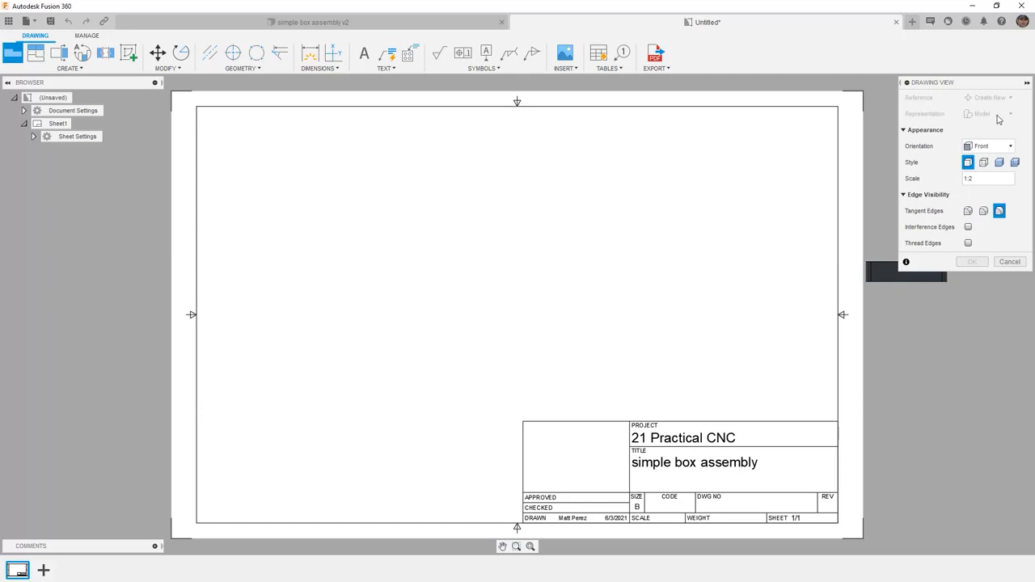
Step: Place a Top base view in the sheet's upper-left area at 1:1 scale with tangent edges shown
{"action": "left_click", "coordinate": [1008, 146]}
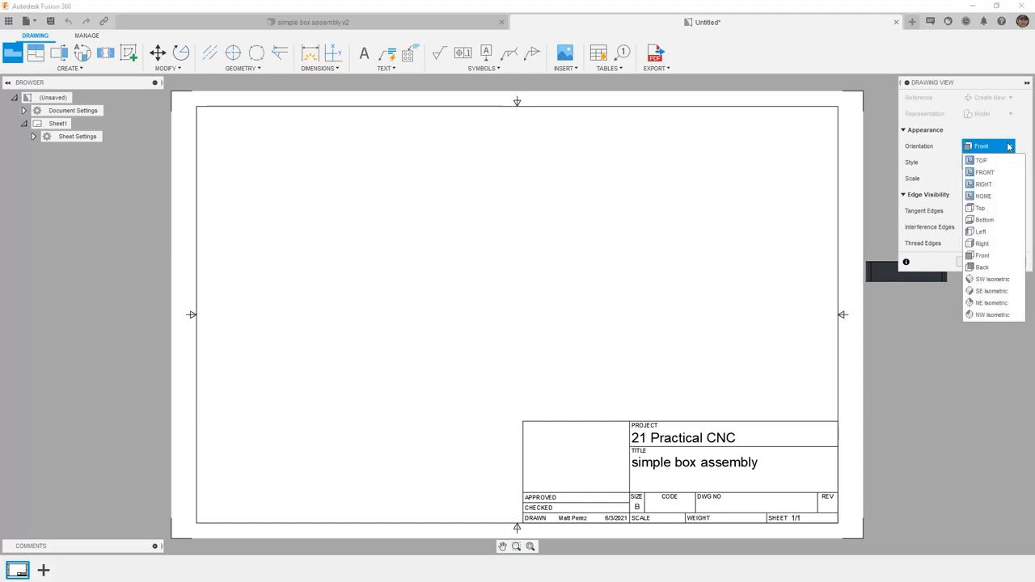
{"action": "left_click", "coordinate": [988, 211]}
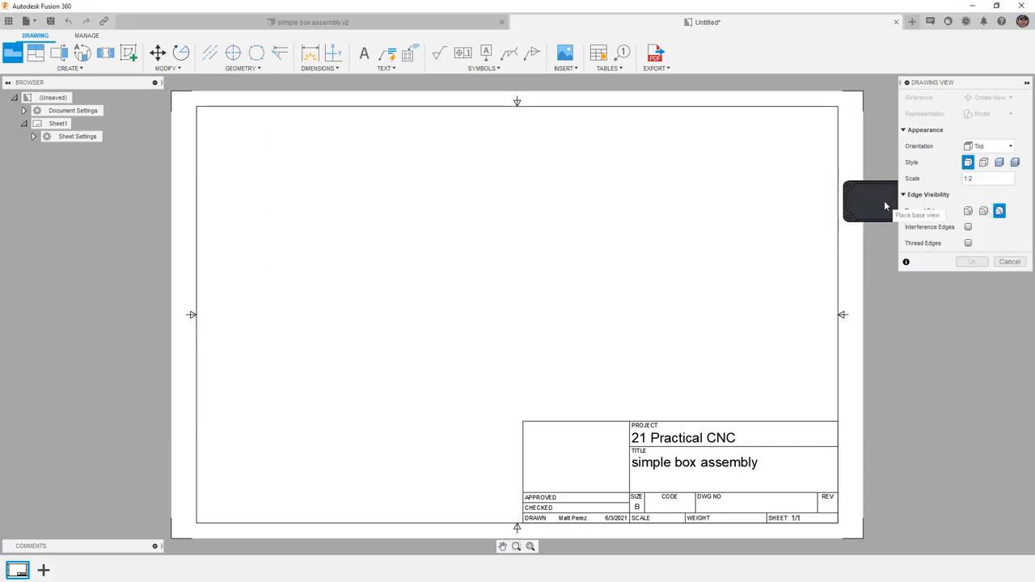
{"action": "left_click", "coordinate": [1020, 179]}
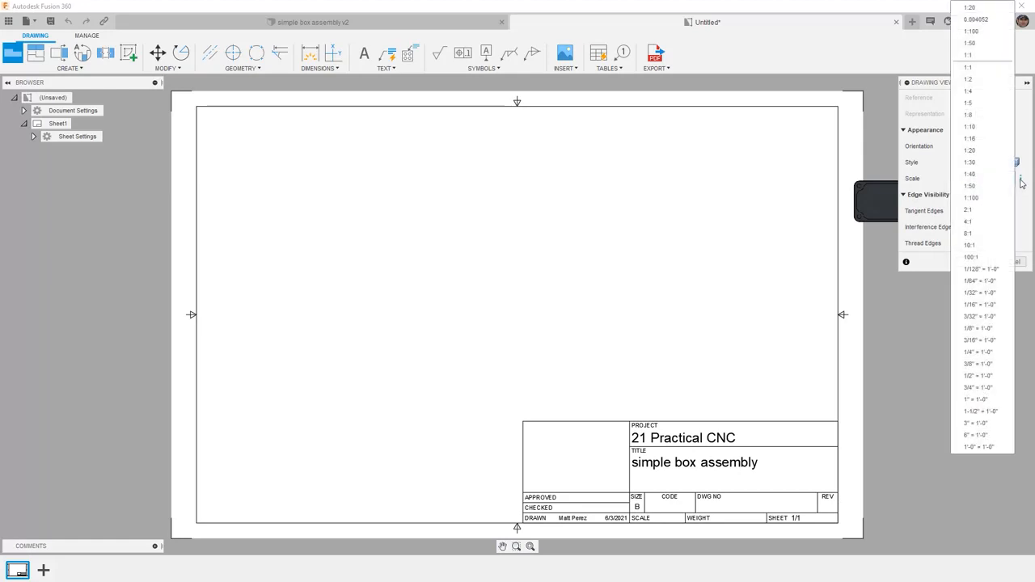
{"action": "left_click", "coordinate": [979, 73]}
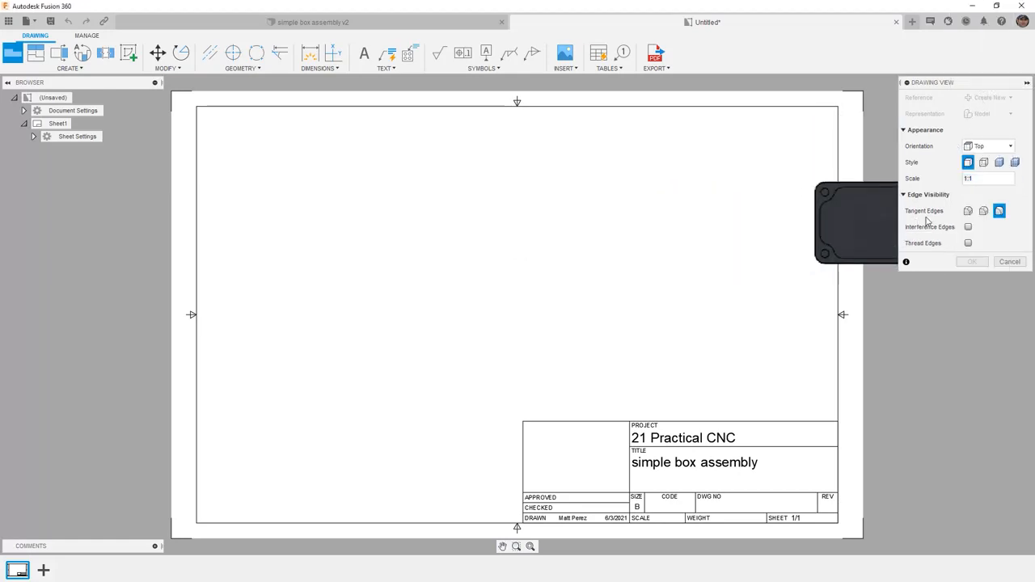
{"action": "left_click", "coordinate": [968, 211]}
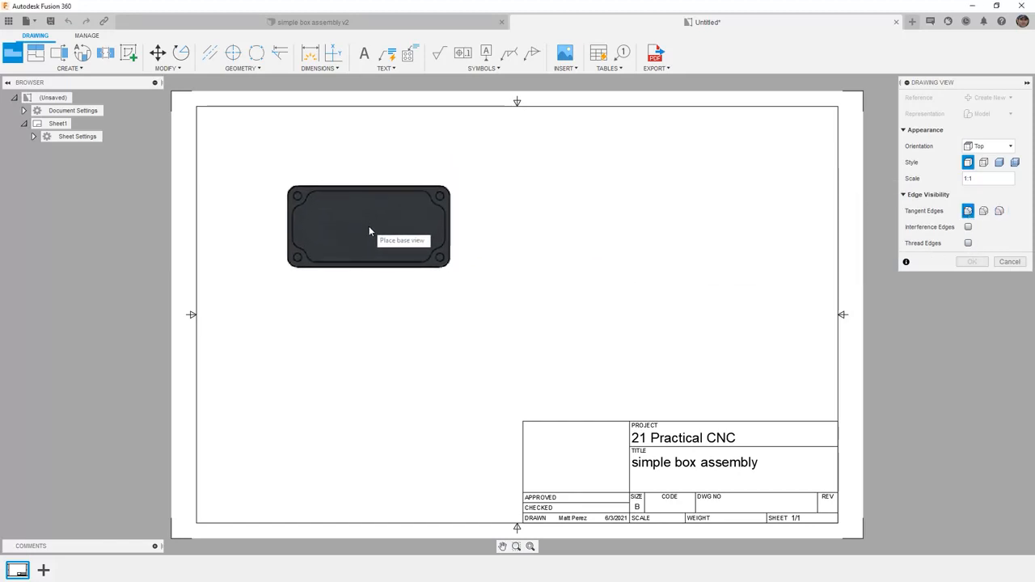
{"action": "left_click", "coordinate": [366, 225]}
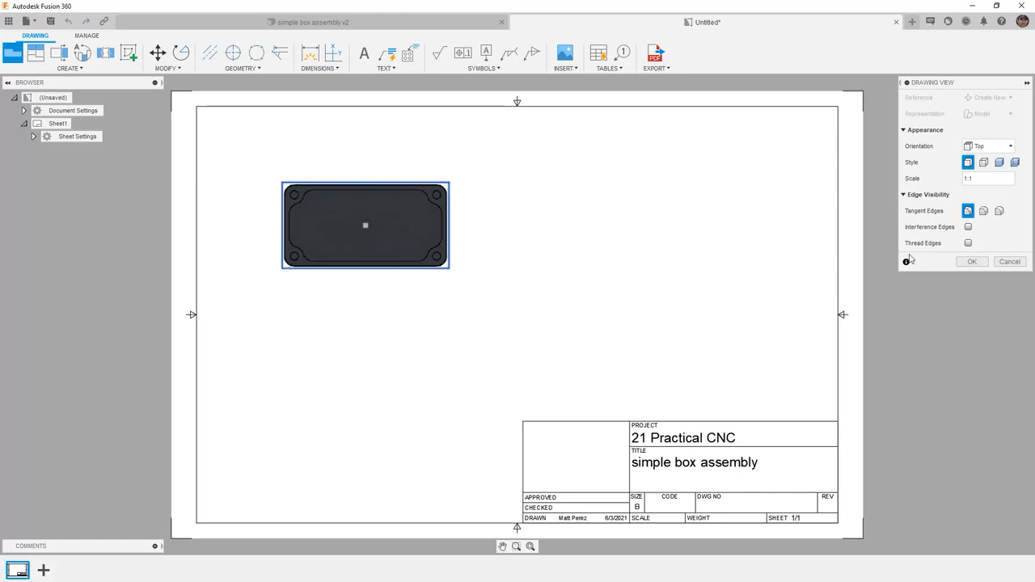
{"action": "left_click", "coordinate": [974, 261]}
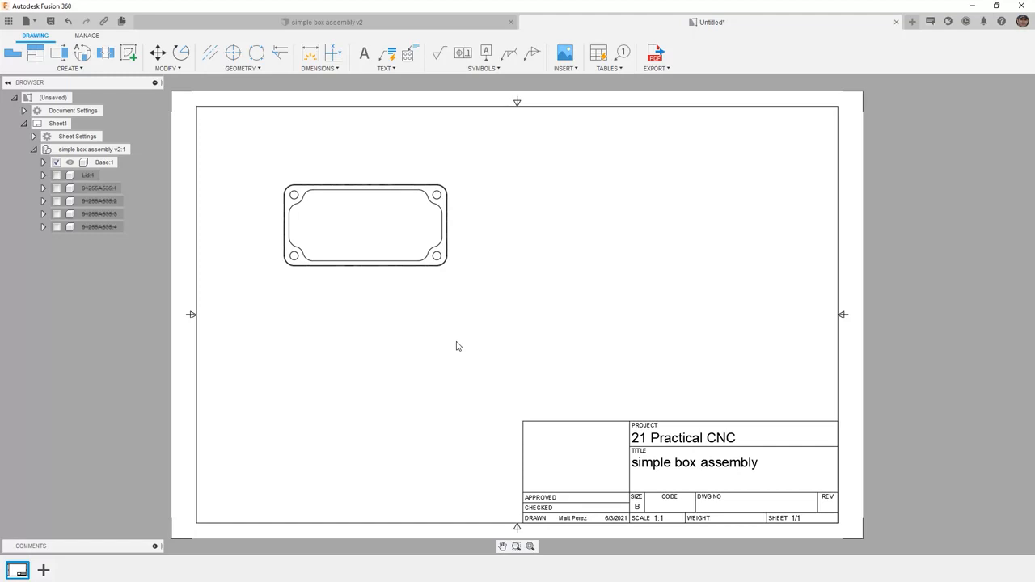
Step: Project three views from the base view: one below, one to its right, and an isometric to the upper right
{"action": "left_click", "coordinate": [87, 71]}
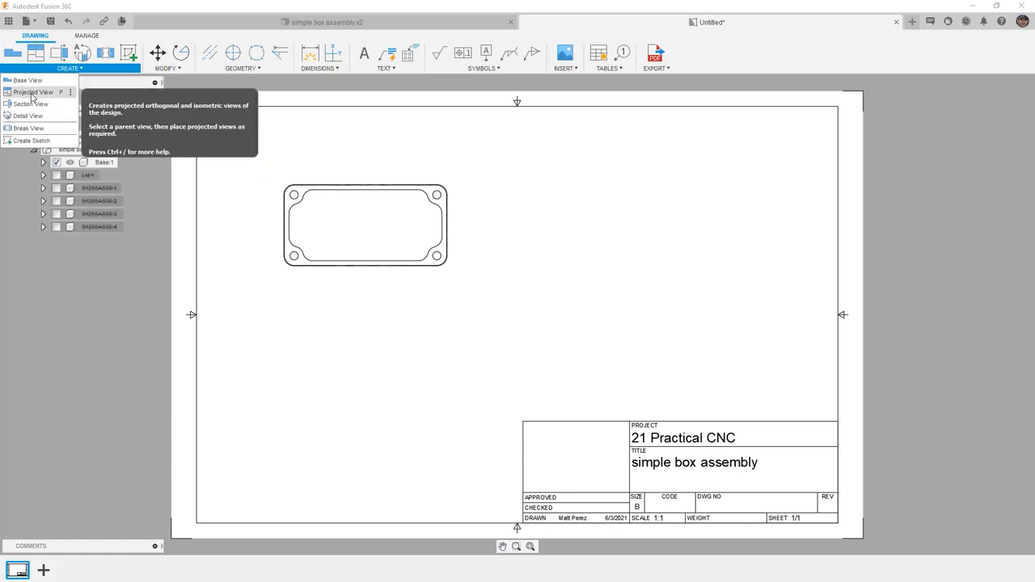
{"action": "left_click", "coordinate": [33, 92]}
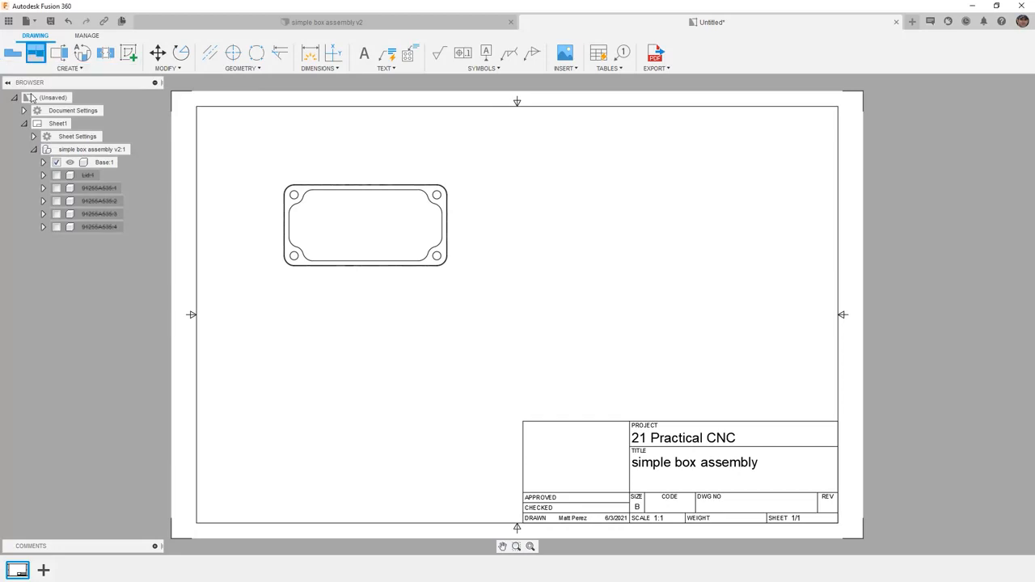
{"action": "left_click", "coordinate": [352, 272]}
{"action": "left_click", "coordinate": [355, 386]}
{"action": "left_click", "coordinate": [570, 230]}
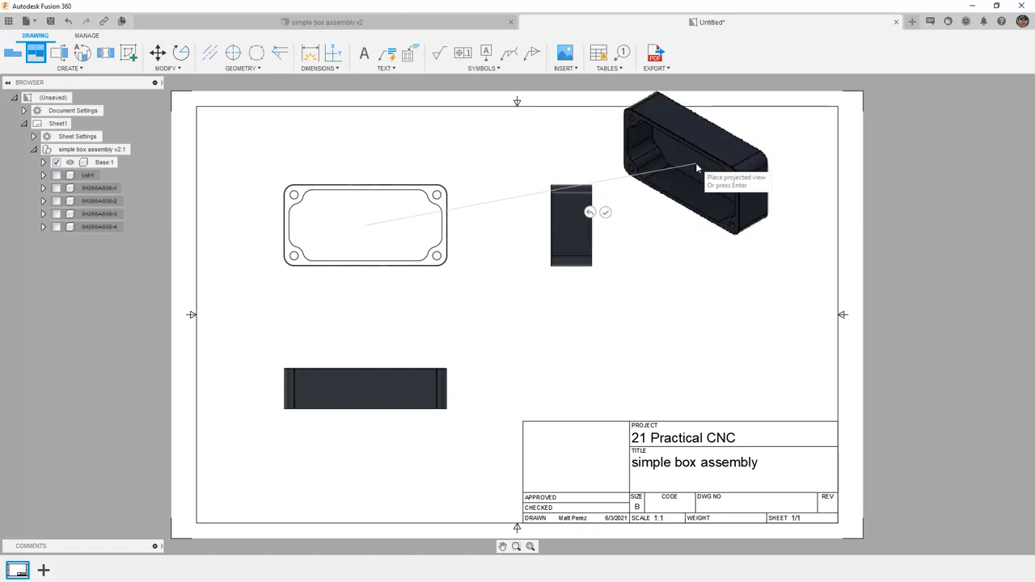
{"action": "left_click", "coordinate": [638, 135]}
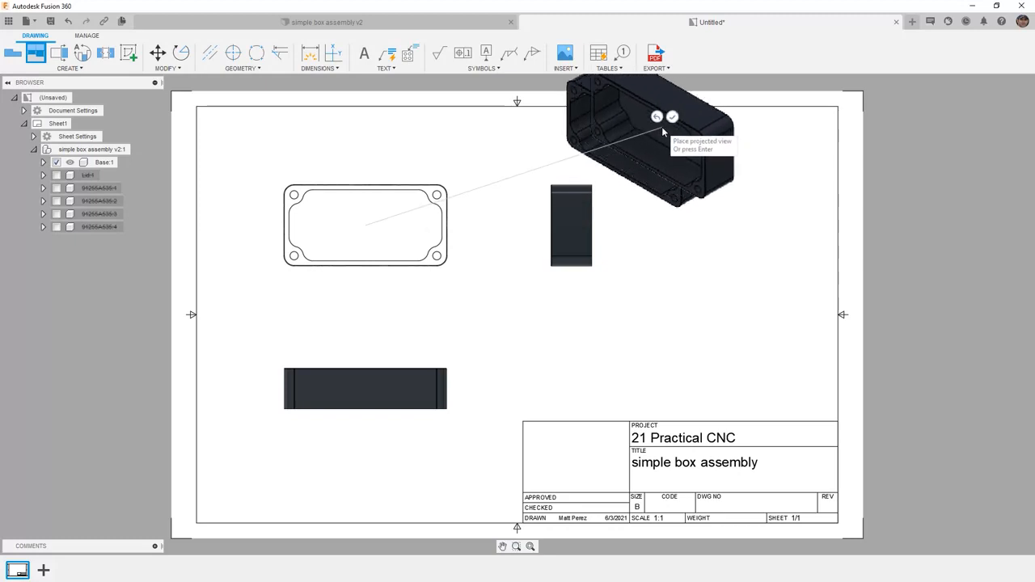
{"action": "left_click", "coordinate": [672, 116]}
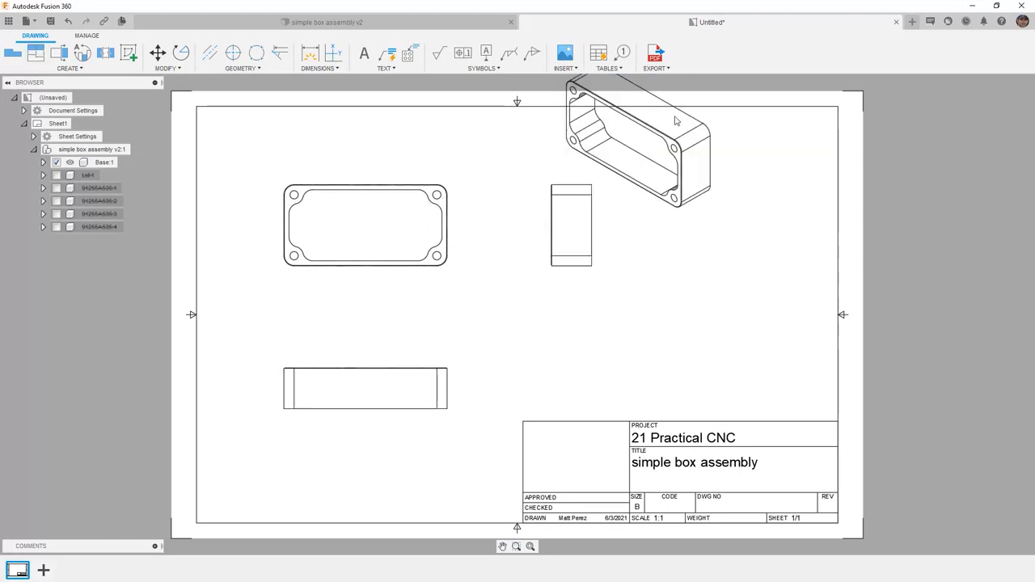
Step: Move the isometric view inside the sheet border, to the right of the side view
{"action": "left_click", "coordinate": [671, 139]}
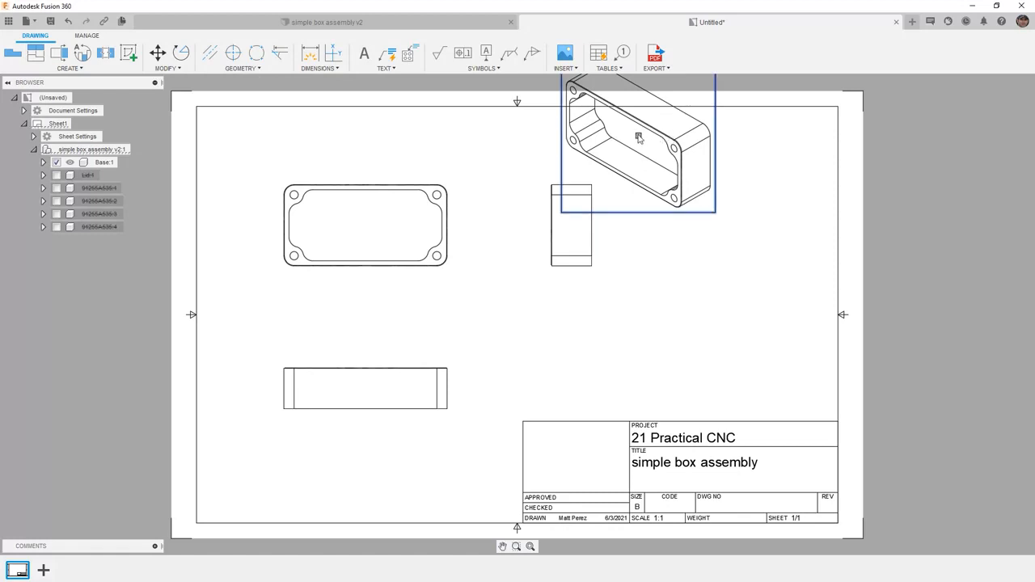
{"action": "left_click", "coordinate": [637, 137]}
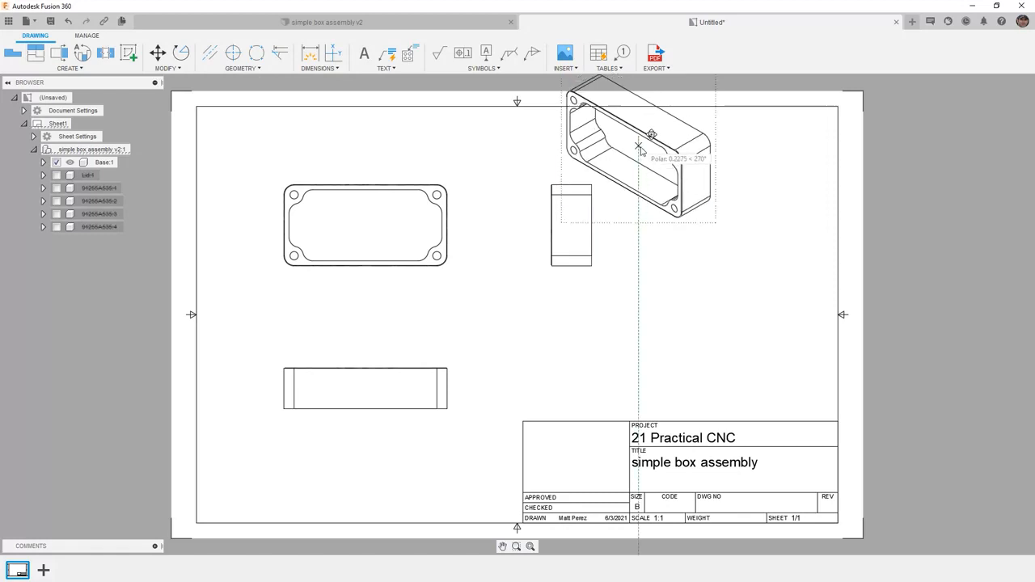
{"action": "left_click", "coordinate": [742, 208]}
{"action": "left_click", "coordinate": [720, 335]}
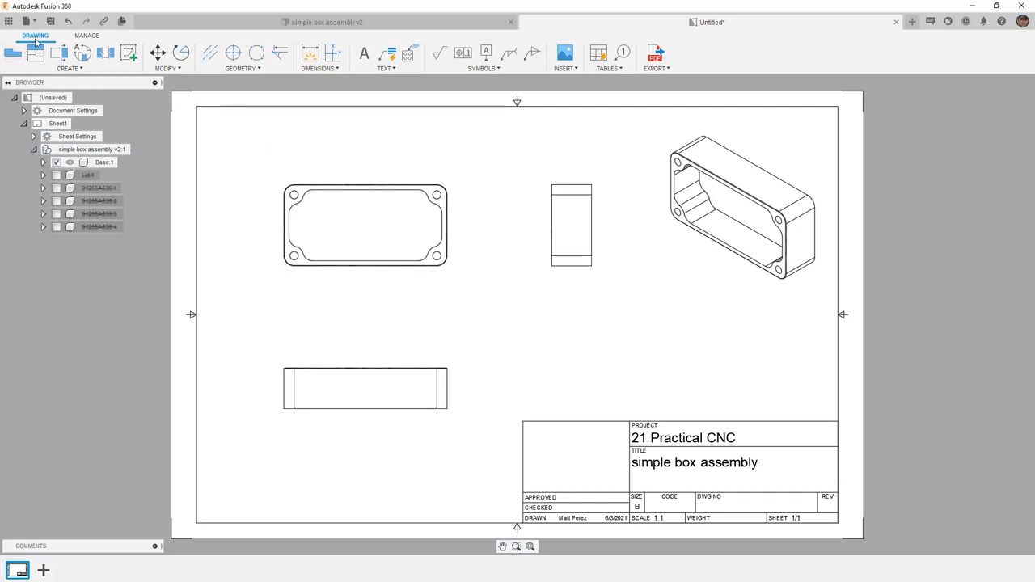
{"action": "left_click", "coordinate": [84, 37]}
{"action": "left_click", "coordinate": [47, 38]}
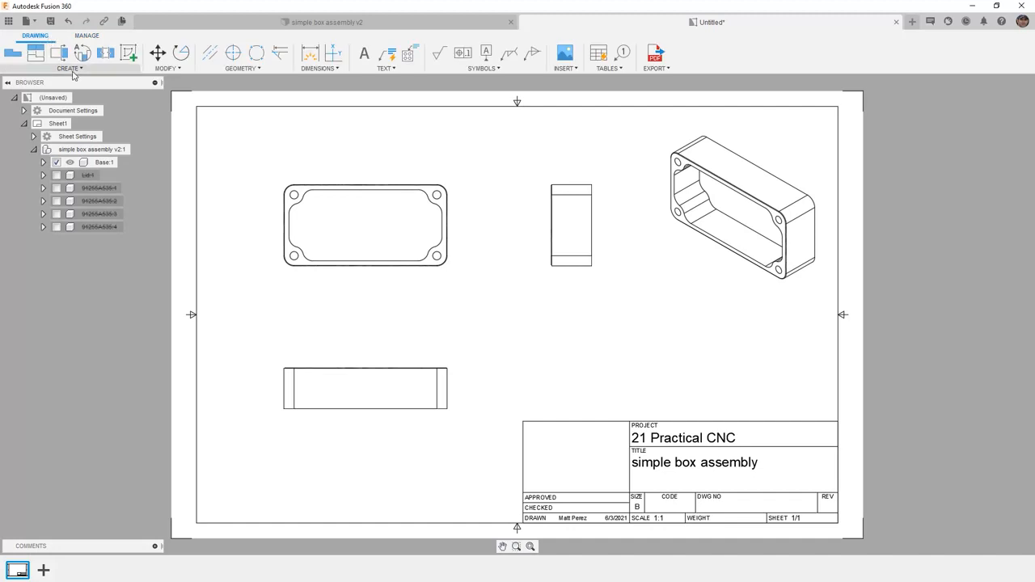
{"action": "left_click", "coordinate": [70, 68]}
{"action": "left_click", "coordinate": [166, 69]}
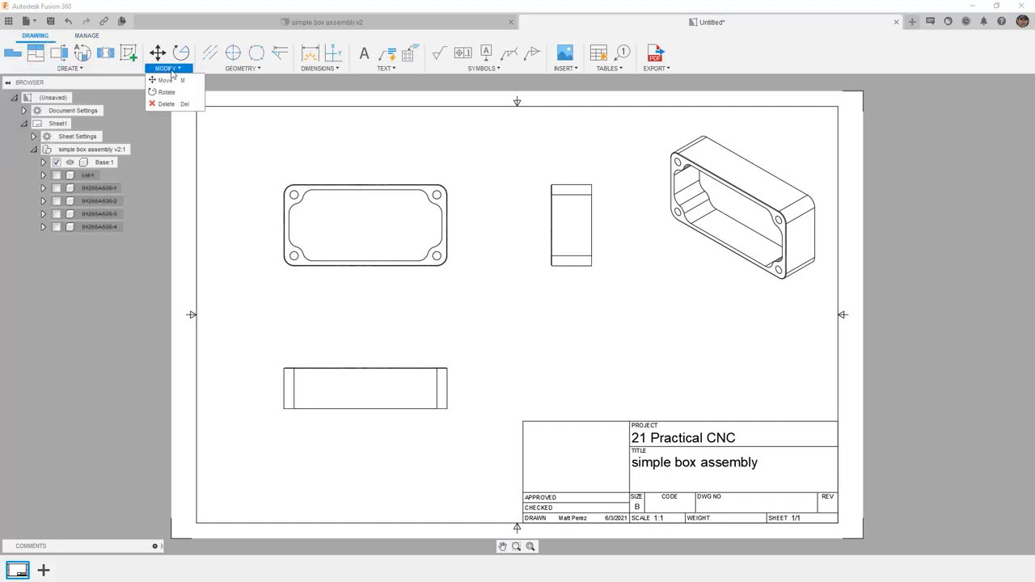
{"action": "left_click", "coordinate": [239, 70]}
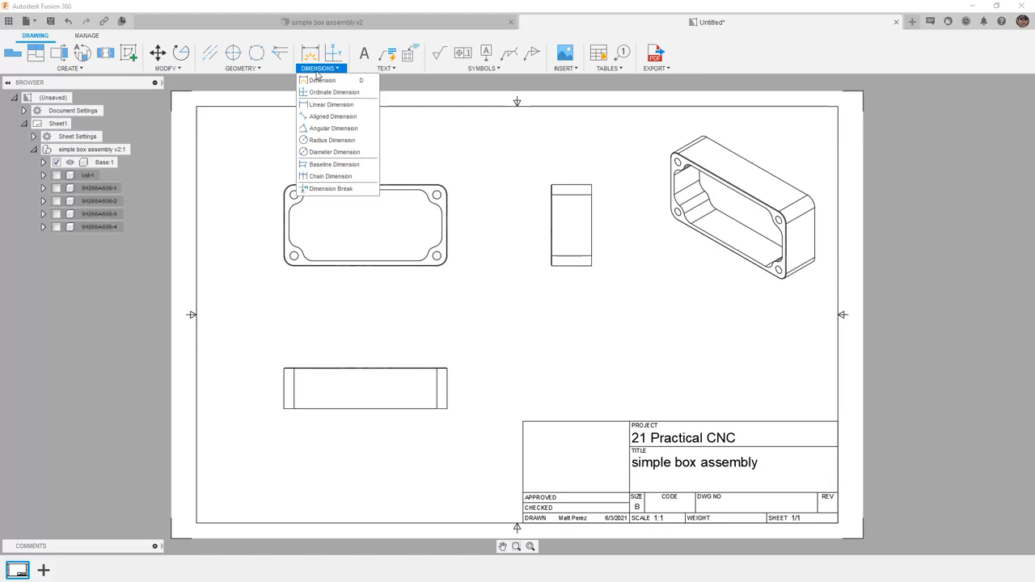
{"action": "mouse_move", "coordinate": [377, 71]}
{"action": "mouse_move", "coordinate": [464, 71]}
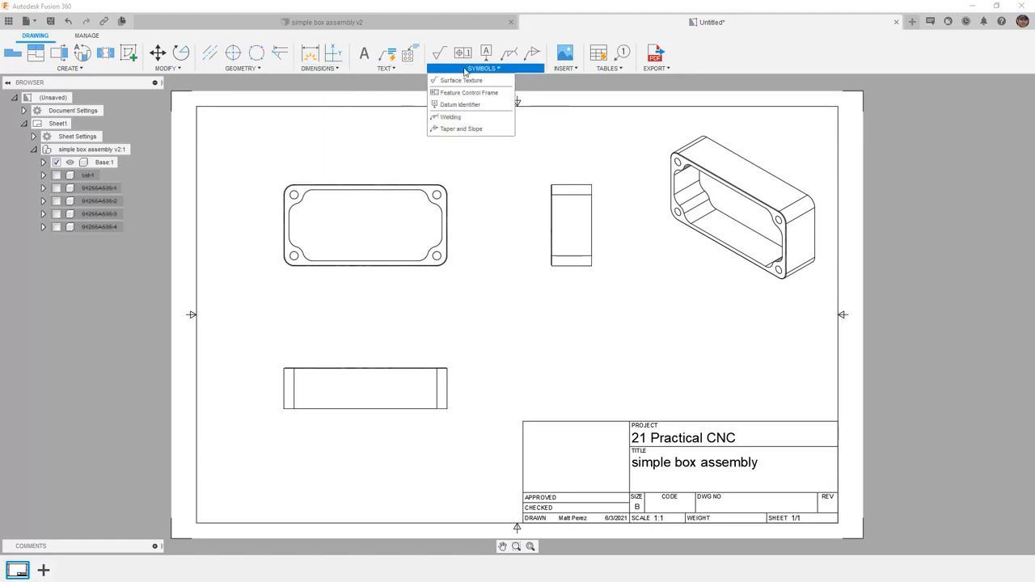
{"action": "mouse_move", "coordinate": [613, 71]}
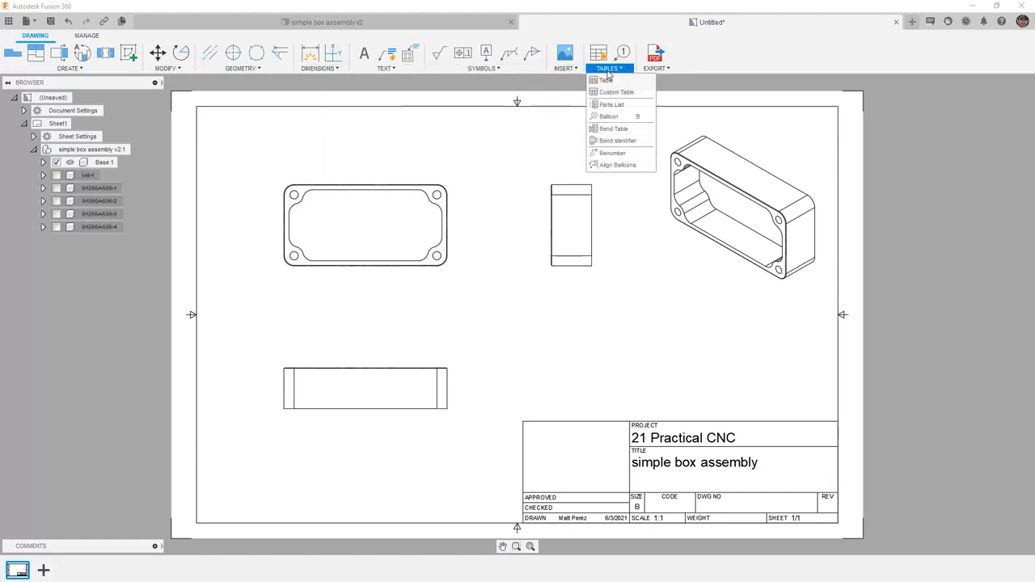
{"action": "mouse_move", "coordinate": [645, 72]}
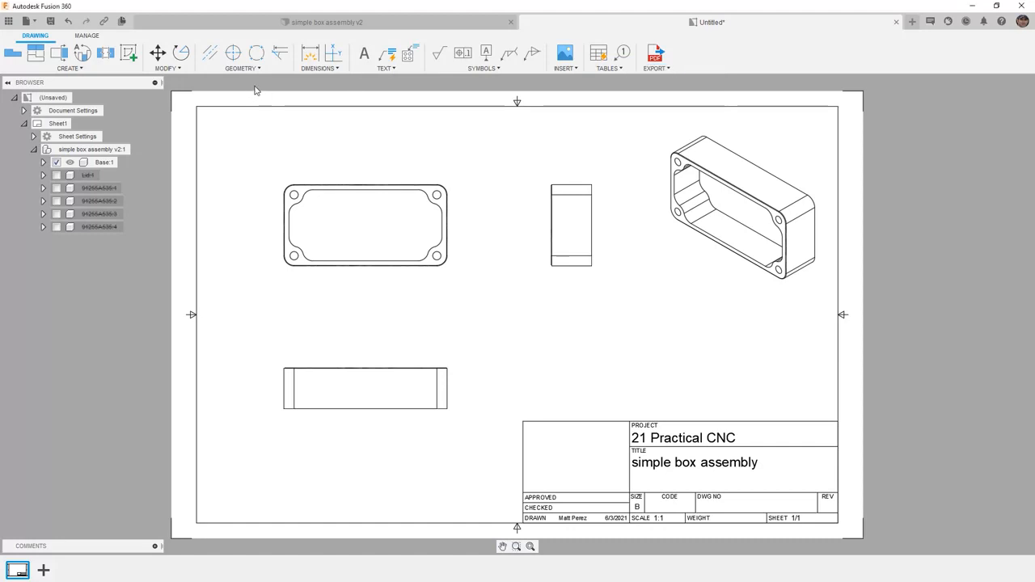
Step: Edit the title block properties to set the drawing number to 1001 and finish the edit
{"action": "left_click", "coordinate": [674, 450]}
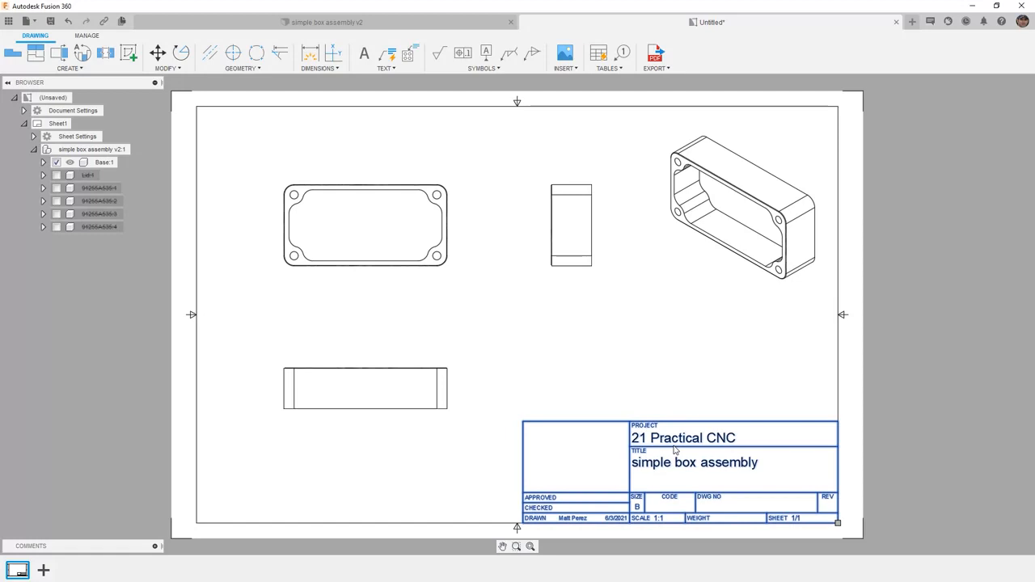
{"action": "right_click", "coordinate": [674, 450]}
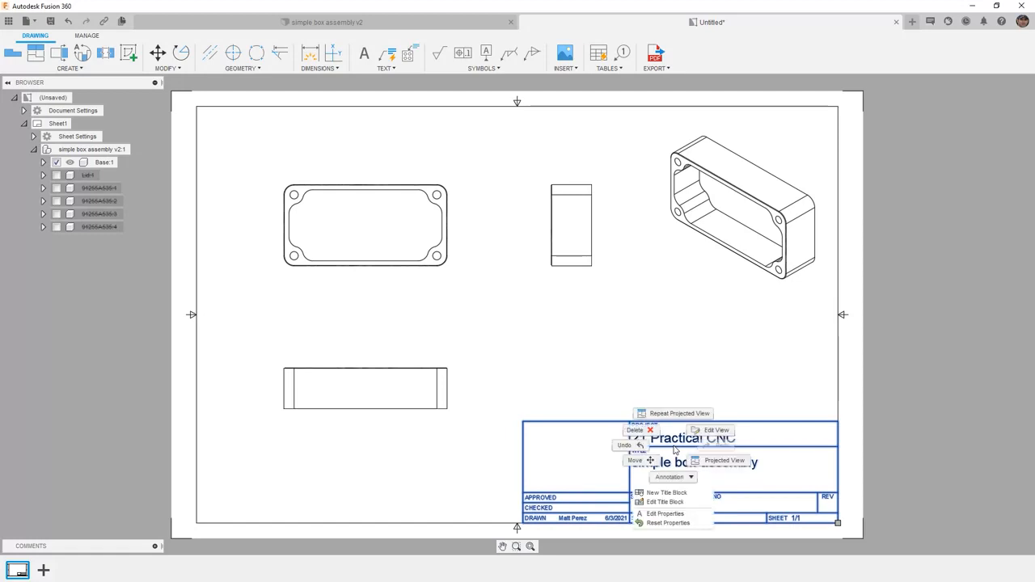
{"action": "left_click", "coordinate": [684, 514]}
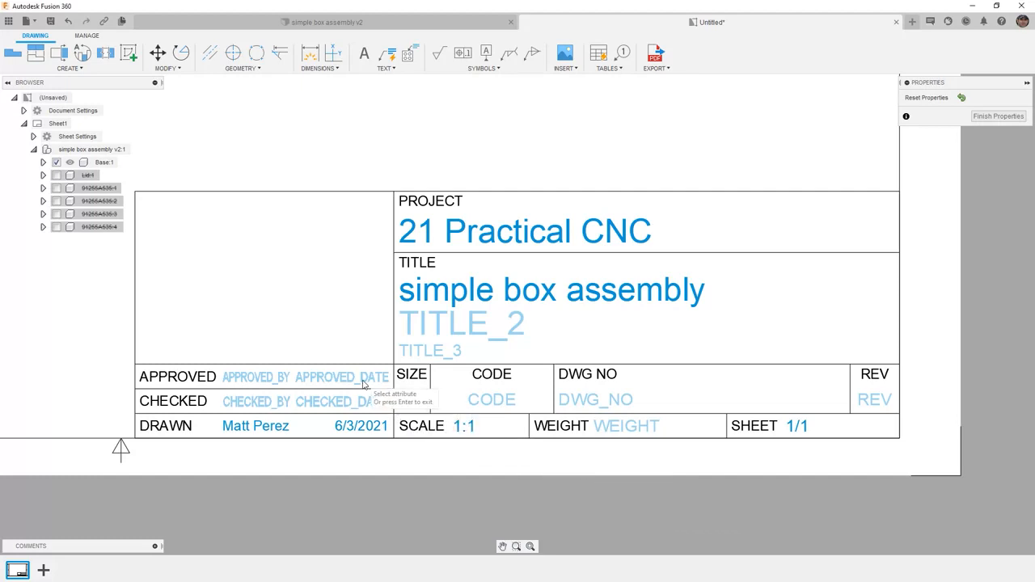
{"action": "left_click", "coordinate": [412, 400]}
{"action": "type", "text": "B"}
{"action": "left_click", "coordinate": [571, 401]}
{"action": "type", "text": "1001"}
{"action": "key", "text": "Return"}
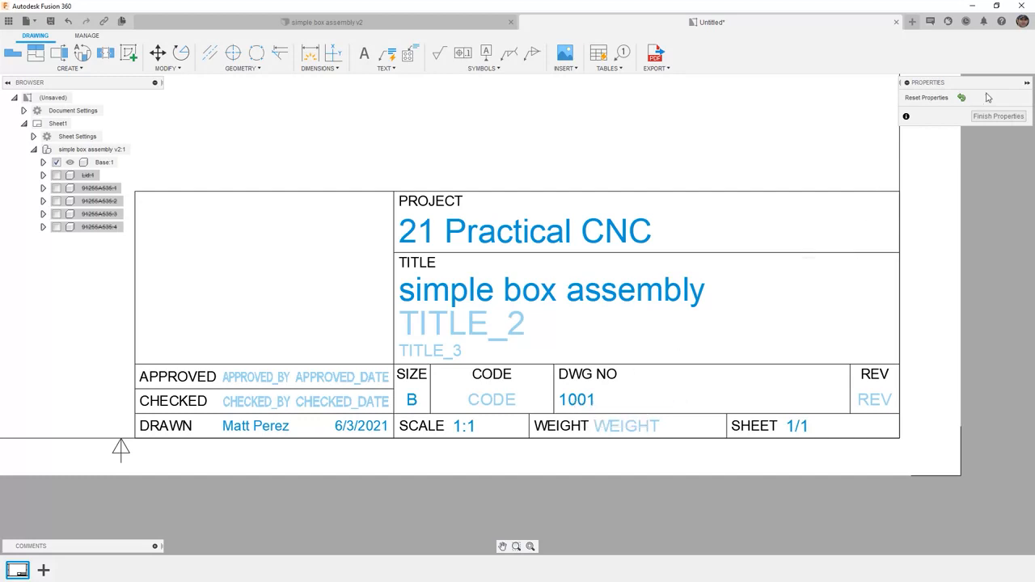
{"action": "left_click", "coordinate": [994, 117]}
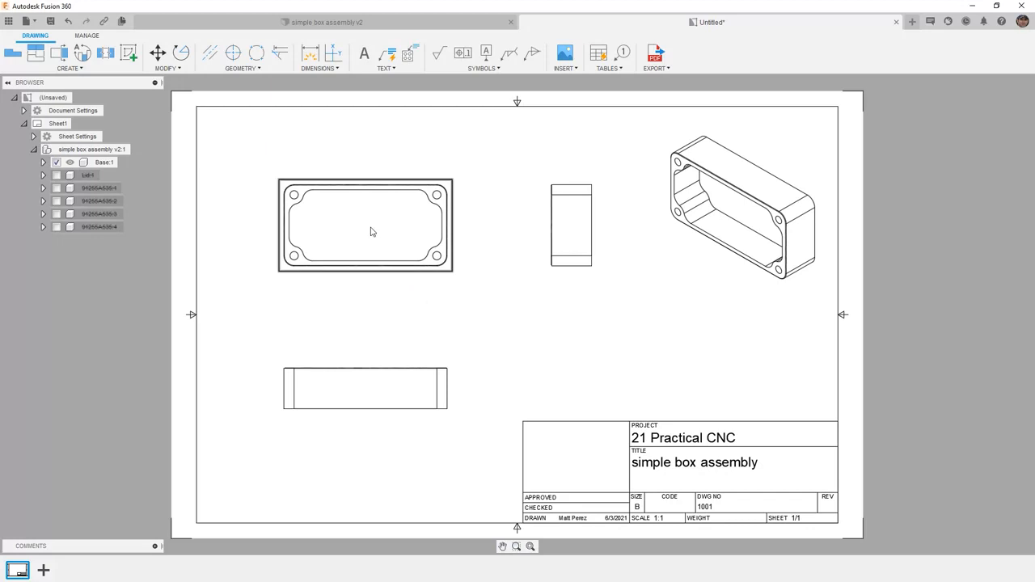
Step: Add center marks to the four corner holes in the top view
{"action": "left_click", "coordinate": [232, 53]}
{"action": "scroll", "coordinate": [311, 194], "scroll_direction": "up", "scroll_amount": 6}
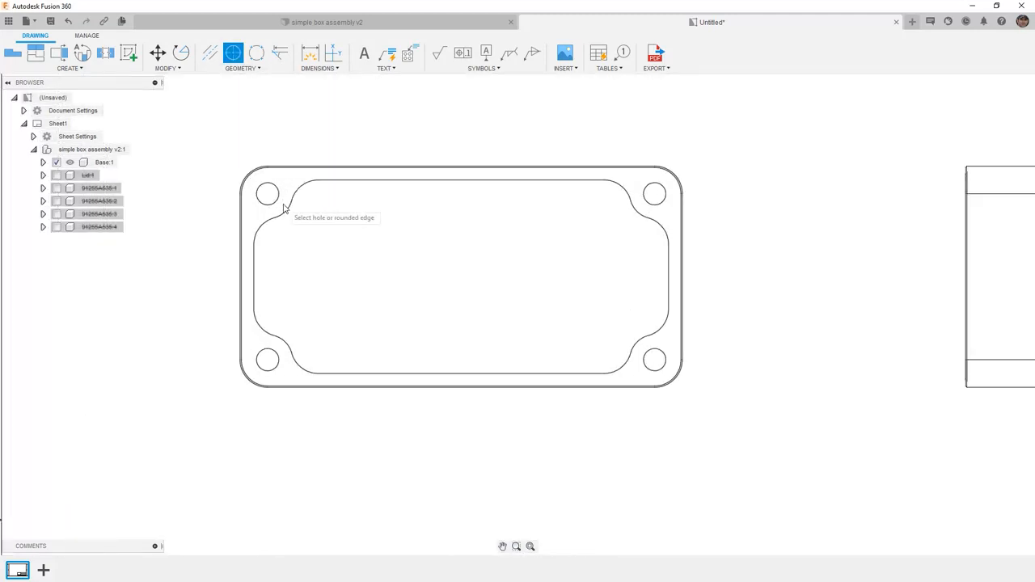
{"action": "left_click", "coordinate": [264, 356]}
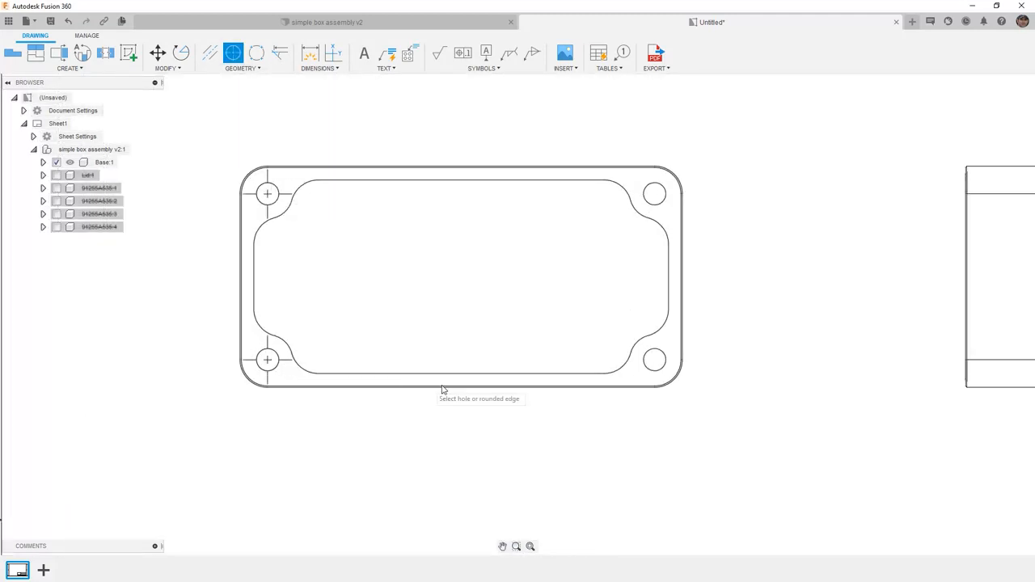
{"action": "left_click", "coordinate": [655, 359]}
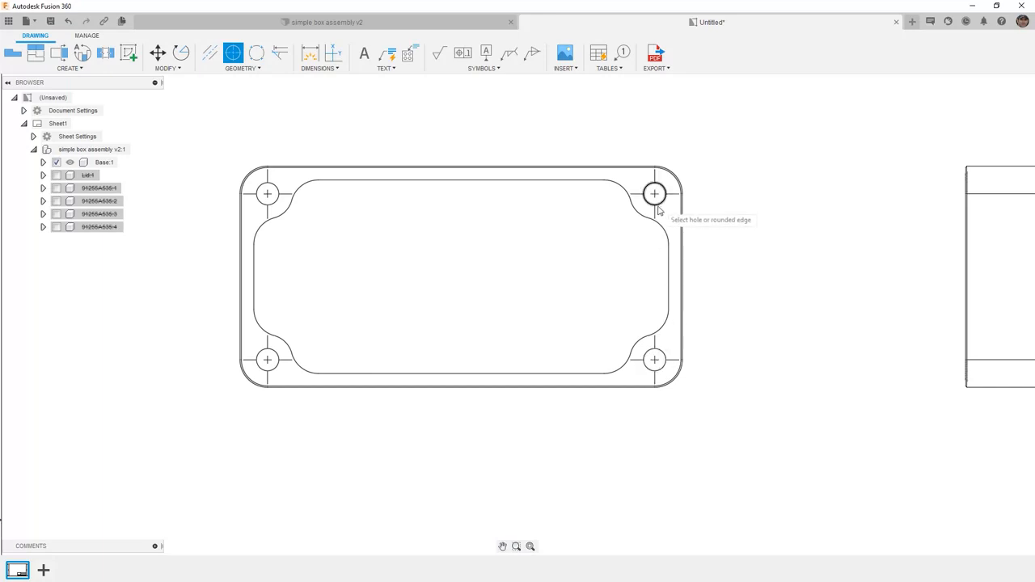
{"action": "left_click", "coordinate": [655, 196]}
{"action": "scroll", "coordinate": [550, 217], "scroll_direction": "down", "scroll_amount": 3}
{"action": "right_click", "coordinate": [462, 148]}
{"action": "left_click", "coordinate": [498, 148]}
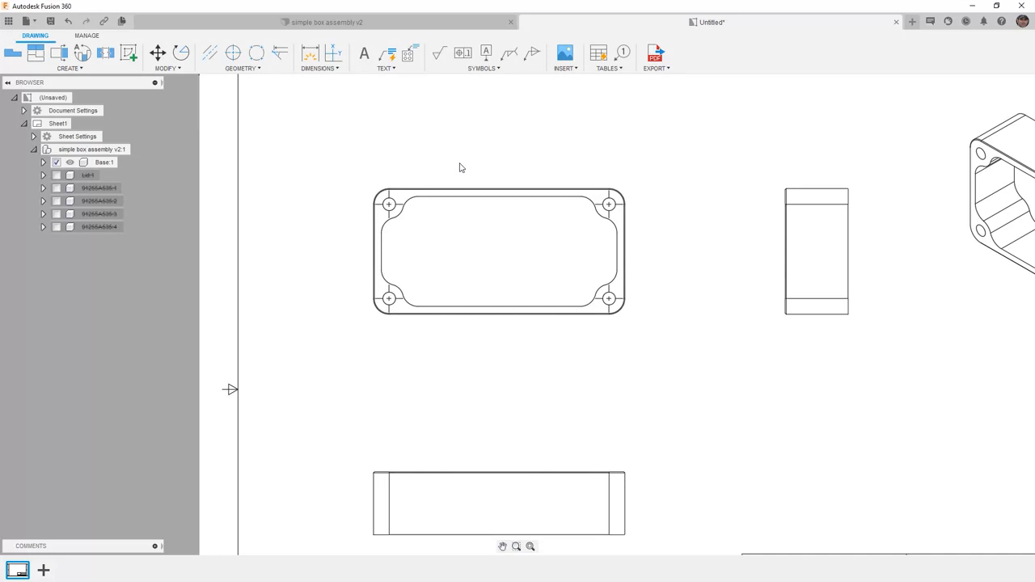
Step: Dimension the overall length of the view below the top view, placing the dimension beneath it
{"action": "left_click", "coordinate": [335, 69]}
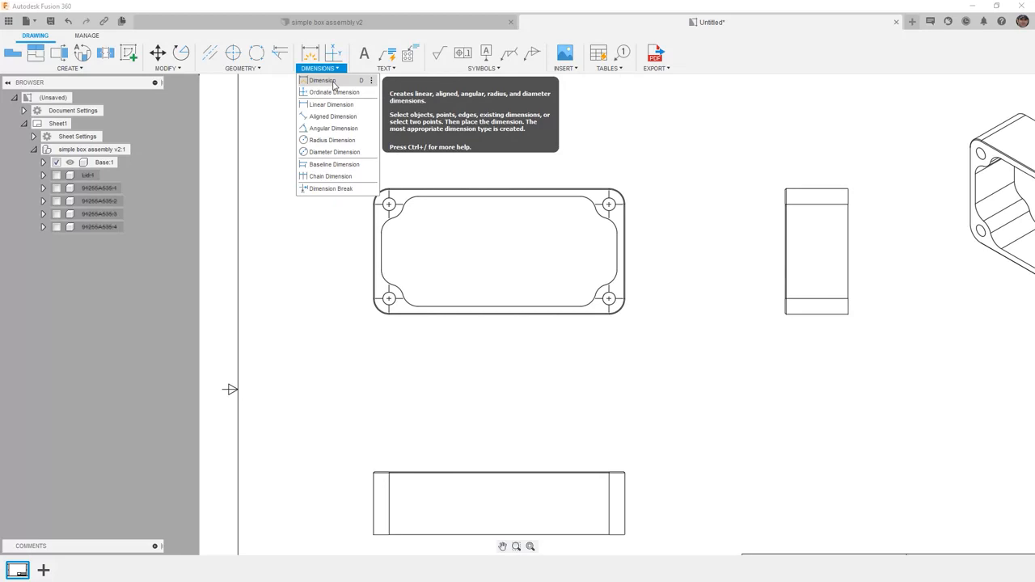
{"action": "left_click", "coordinate": [333, 82]}
{"action": "scroll", "coordinate": [374, 288], "scroll_direction": "down", "scroll_amount": 2}
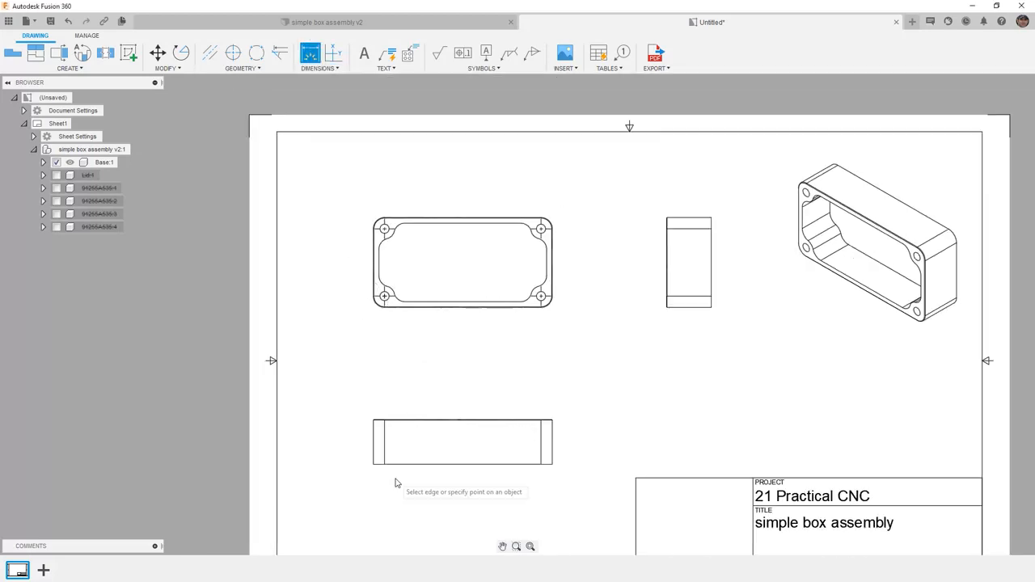
{"action": "left_click", "coordinate": [373, 465]}
{"action": "left_click", "coordinate": [552, 464]}
{"action": "left_click", "coordinate": [525, 497]}
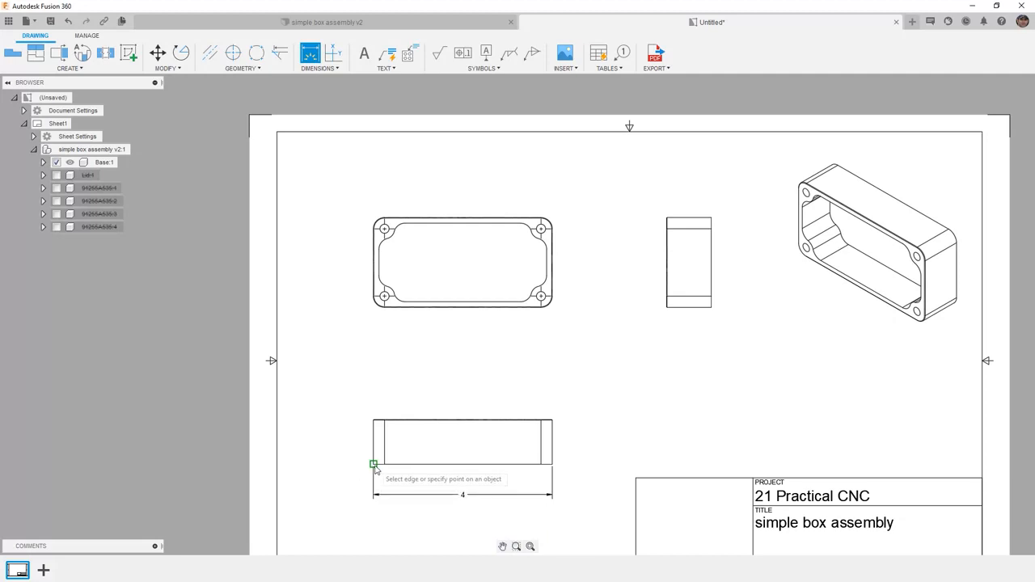
Step: Dimension the lower view's overall height up to its topmost edge, placing the dimension to the left of the view
{"action": "scroll", "coordinate": [368, 437], "scroll_direction": "up", "scroll_amount": 10}
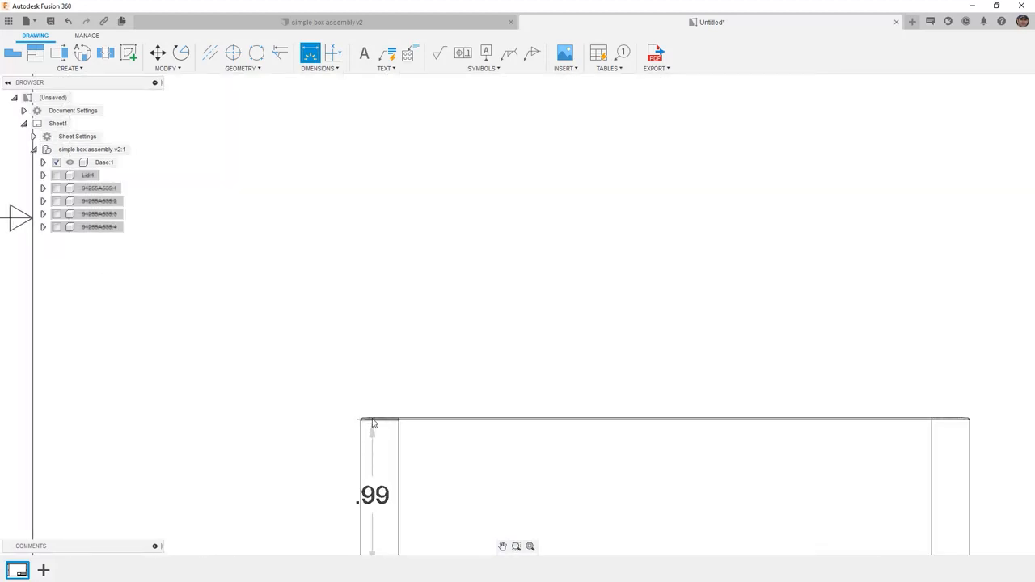
{"action": "left_click", "coordinate": [364, 422]}
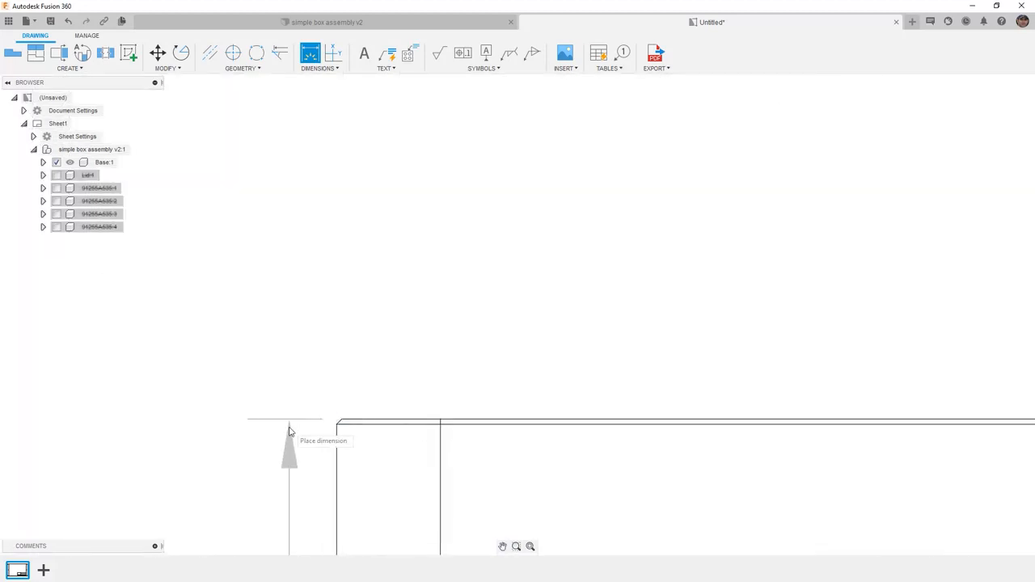
{"action": "scroll", "coordinate": [287, 427], "scroll_direction": "down", "scroll_amount": 4}
{"action": "scroll", "coordinate": [287, 428], "scroll_direction": "down", "scroll_amount": 5}
{"action": "left_click", "coordinate": [274, 434]}
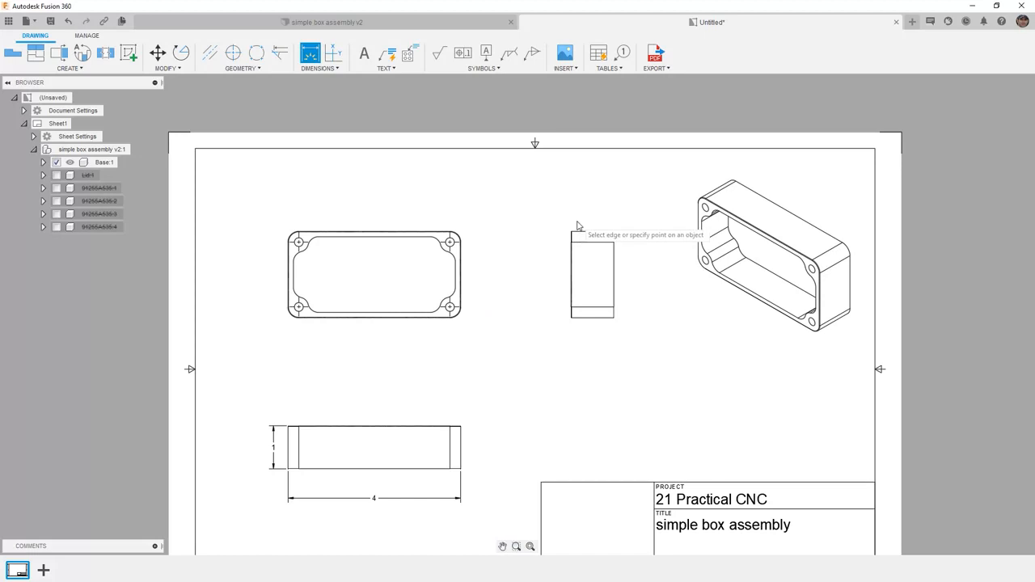
Step: Dimension the overall vertical size of the side view, placing the dimension to its right
{"action": "left_click", "coordinate": [613, 232]}
{"action": "left_click", "coordinate": [614, 317]}
{"action": "left_click", "coordinate": [630, 315]}
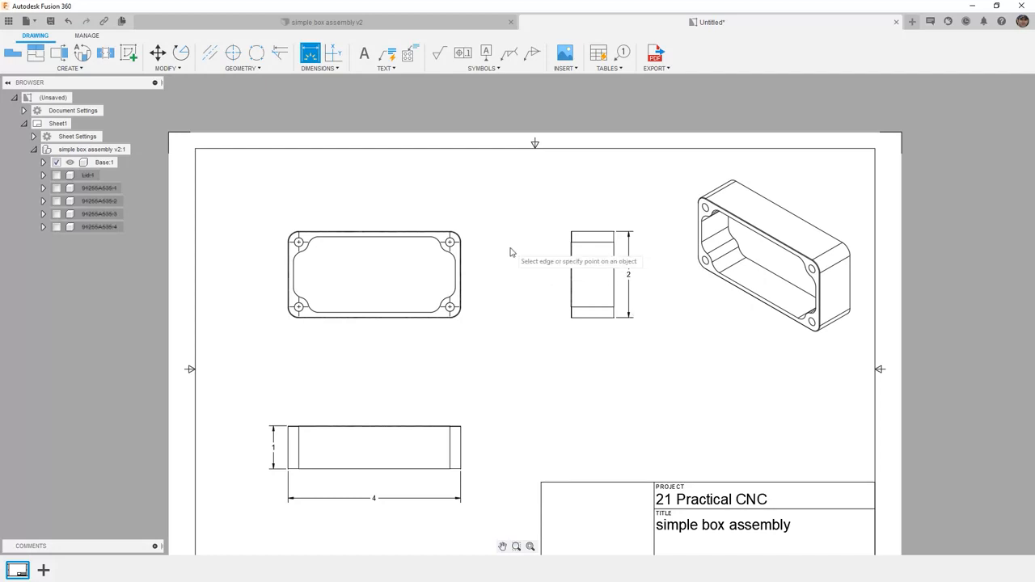
Step: Dimension the inner pocket's horizontal length in the top view, placing the dimension inside the pocket
{"action": "scroll", "coordinate": [450, 234], "scroll_direction": "up", "scroll_amount": 3}
{"action": "scroll", "coordinate": [450, 236], "scroll_direction": "up", "scroll_amount": 5}
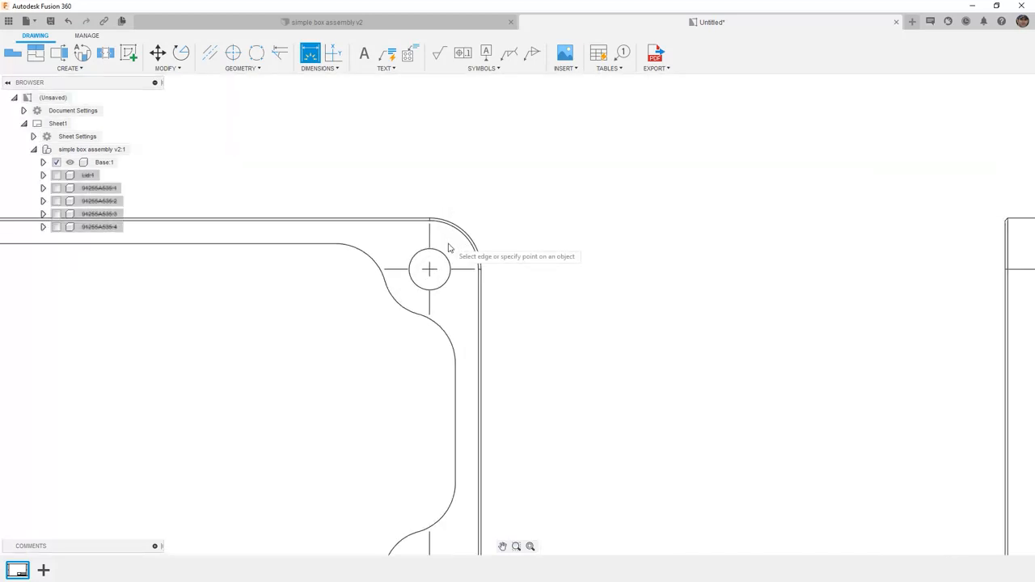
{"action": "scroll", "coordinate": [448, 257], "scroll_direction": "down", "scroll_amount": 6}
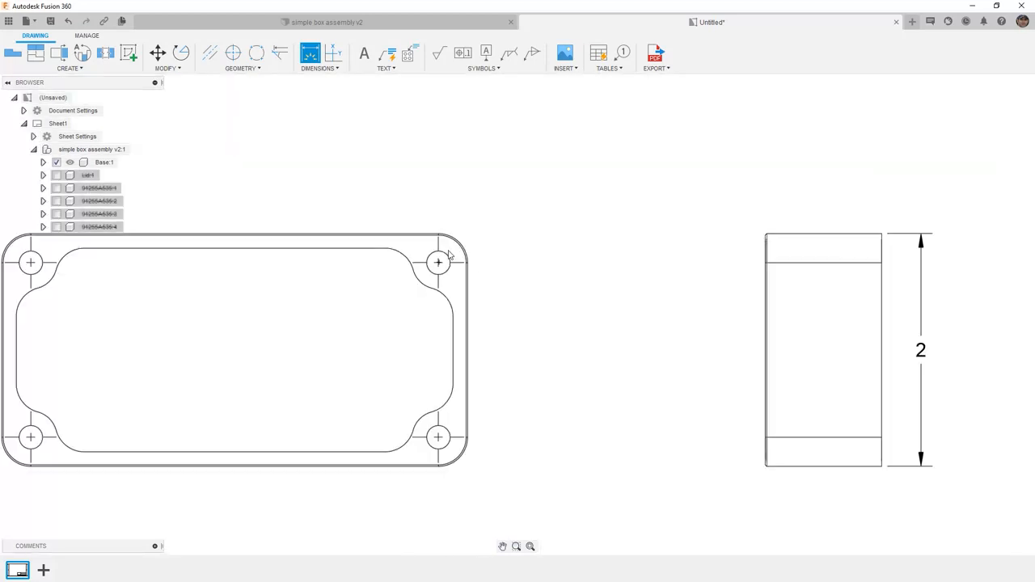
{"action": "left_click", "coordinate": [435, 300]}
{"action": "left_click", "coordinate": [177, 319]}
{"action": "left_click", "coordinate": [295, 318]}
Step: Dimension the inner pocket's vertical width in the top view and move its text below the horizontal dimension line
{"action": "left_click", "coordinate": [363, 259]}
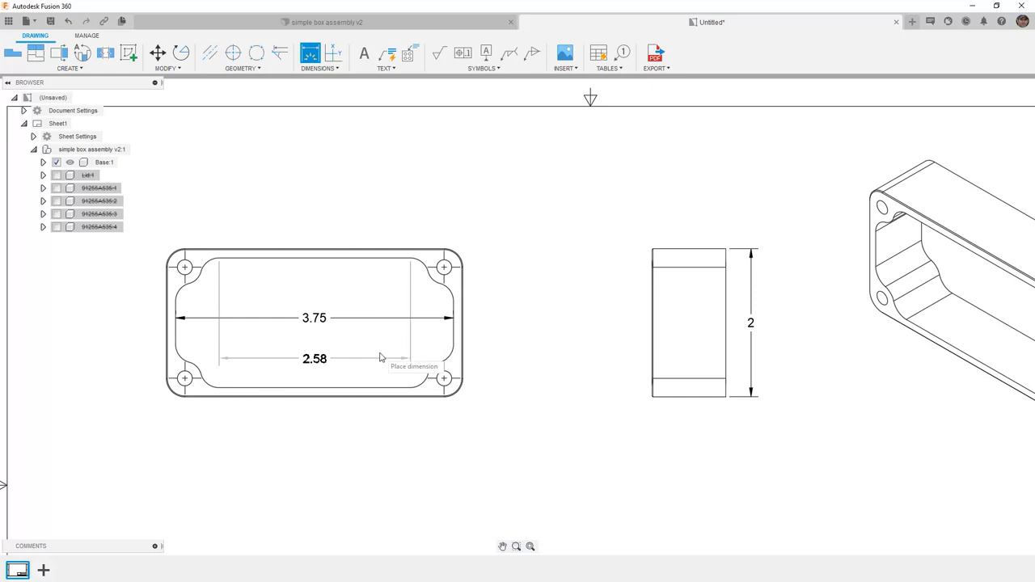
{"action": "left_click", "coordinate": [374, 388]}
{"action": "left_click", "coordinate": [376, 353]}
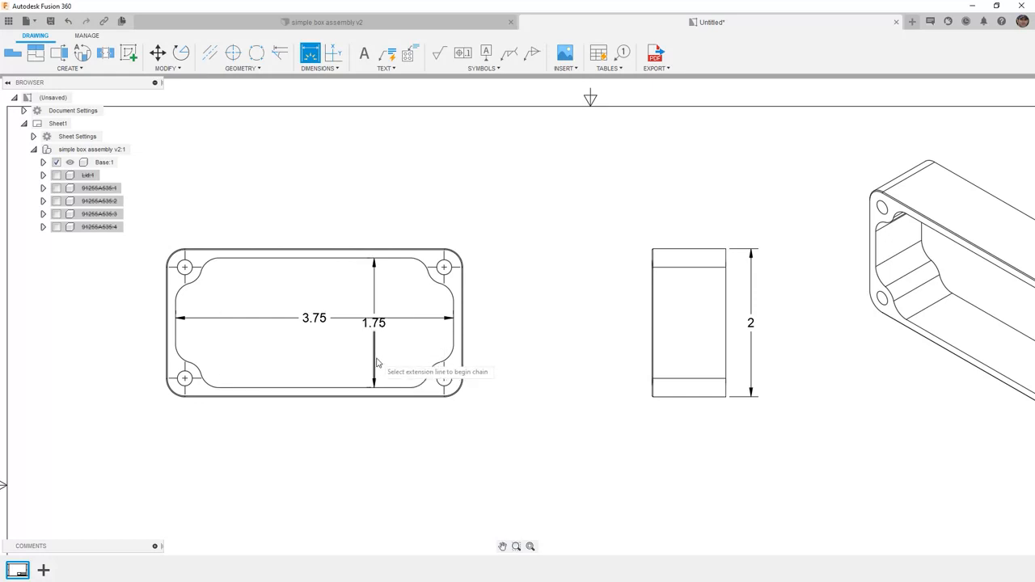
{"action": "key", "text": "Escape"}
{"action": "left_click", "coordinate": [376, 328]}
{"action": "left_click_drag", "start_coordinate": [376, 326], "coordinate": [384, 350]}
{"action": "left_click", "coordinate": [534, 315]}
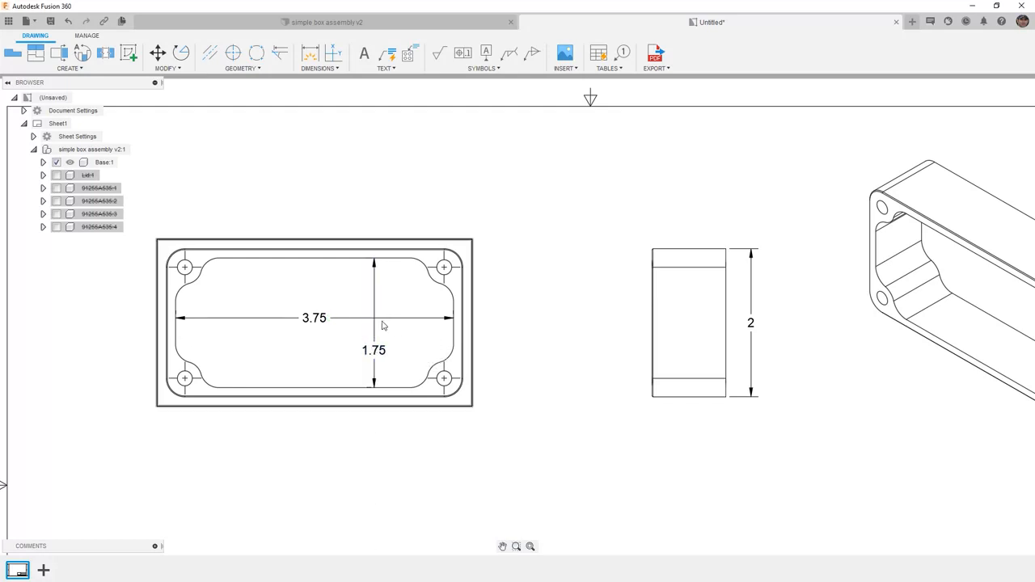
Step: Add a dimension break in the pocket's vertical dimension where it crosses the horizontal dimension line
{"action": "left_click", "coordinate": [332, 70]}
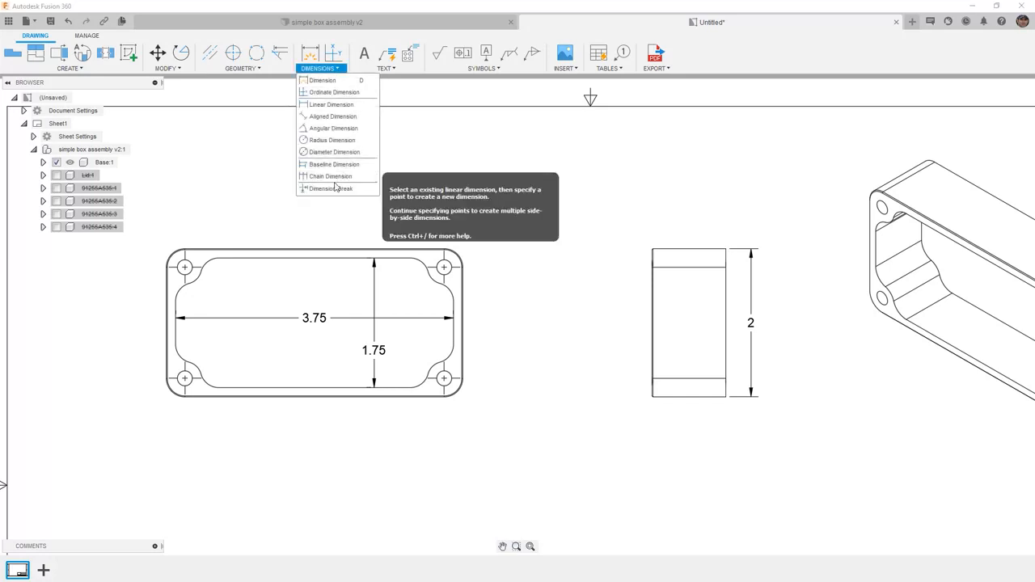
{"action": "left_click", "coordinate": [332, 188]}
{"action": "left_click", "coordinate": [373, 333]}
{"action": "left_click", "coordinate": [385, 318]}
{"action": "left_click", "coordinate": [972, 133]}
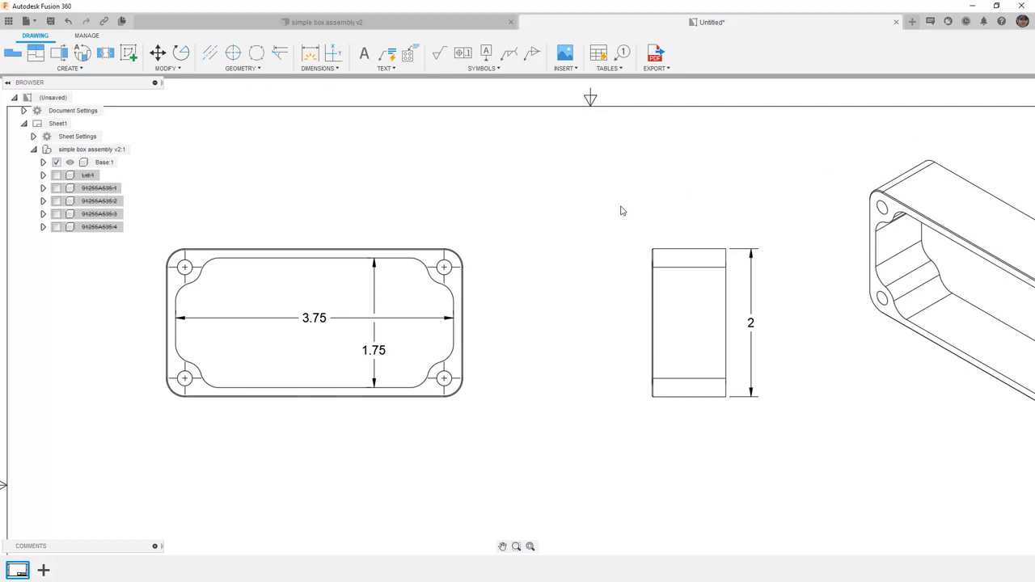
Step: Add the text "Break all edges" above the top view
{"action": "left_click", "coordinate": [409, 71]}
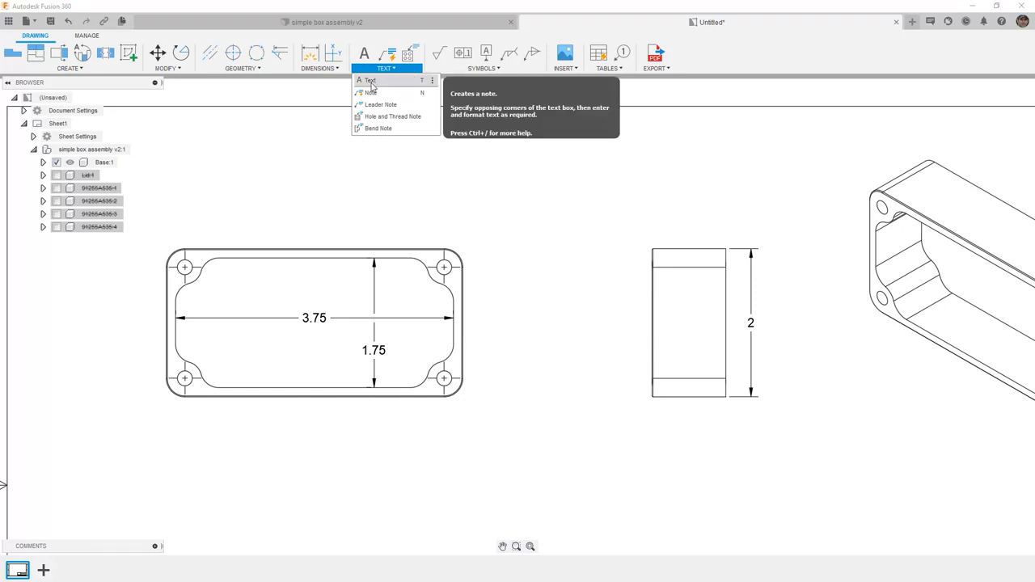
{"action": "left_click", "coordinate": [371, 82]}
{"action": "left_click", "coordinate": [209, 135]}
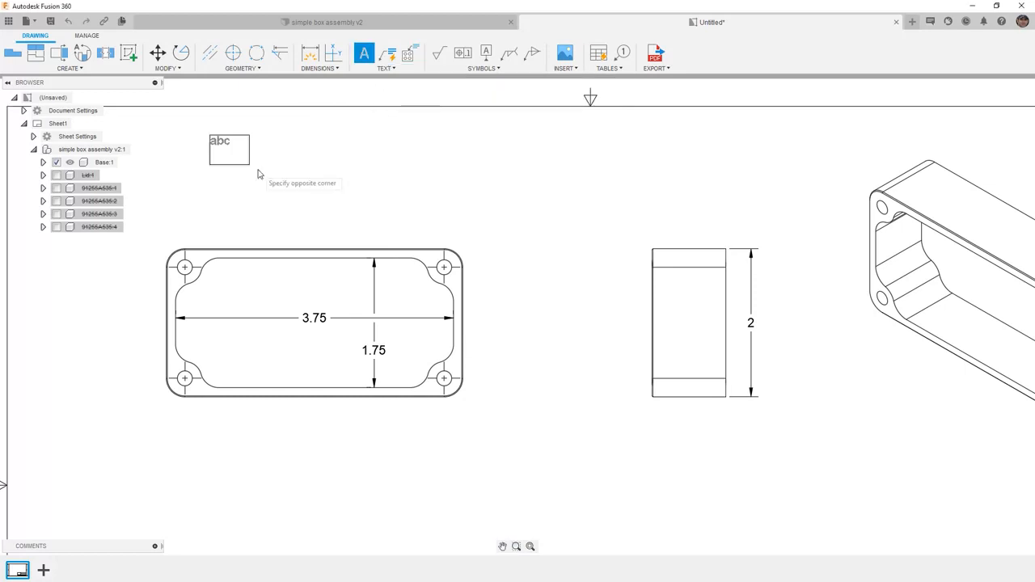
{"action": "left_click", "coordinate": [449, 190]}
{"action": "type", "text": "Break in"}
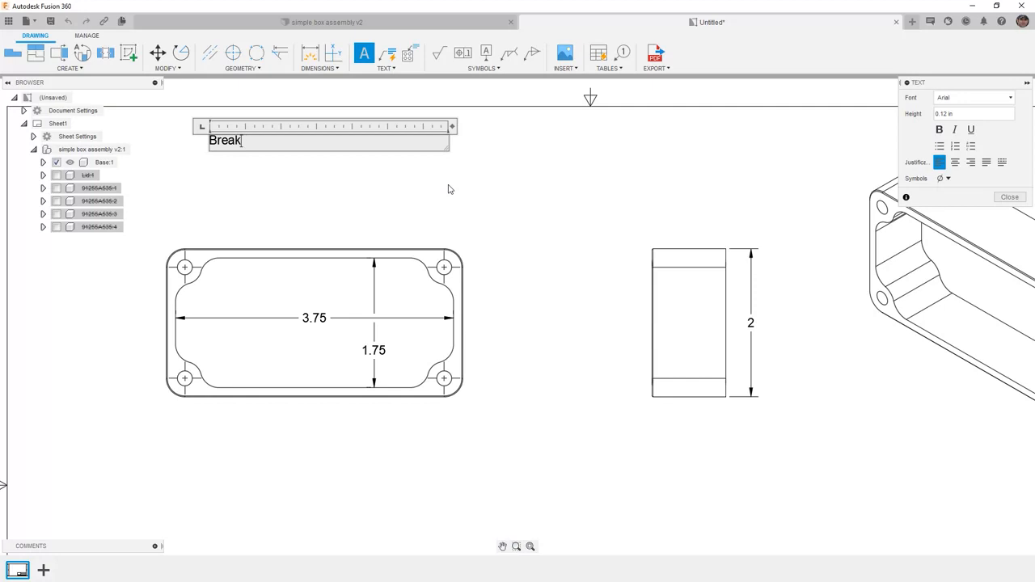
{"action": "key", "text": "BackSpace"}
{"action": "key", "text": "BackSpace"}
{"action": "key", "text": "BackSpace"}
{"action": "type", "text": "all ae"}
{"action": "key", "text": "BackSpace"}
{"action": "key", "text": "BackSpace"}
{"action": "type", "text": "edges"}
{"action": "left_click", "coordinate": [449, 189]}
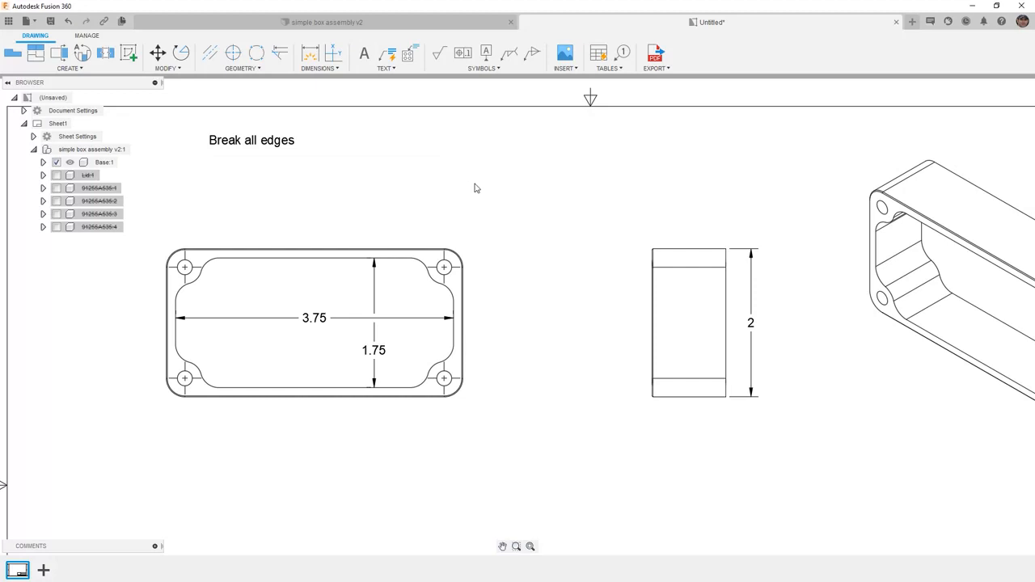
Step: Attach a leader note reading "Pre-drill and chamfer edge" to the top view's upper-right hole
{"action": "left_click", "coordinate": [404, 71]}
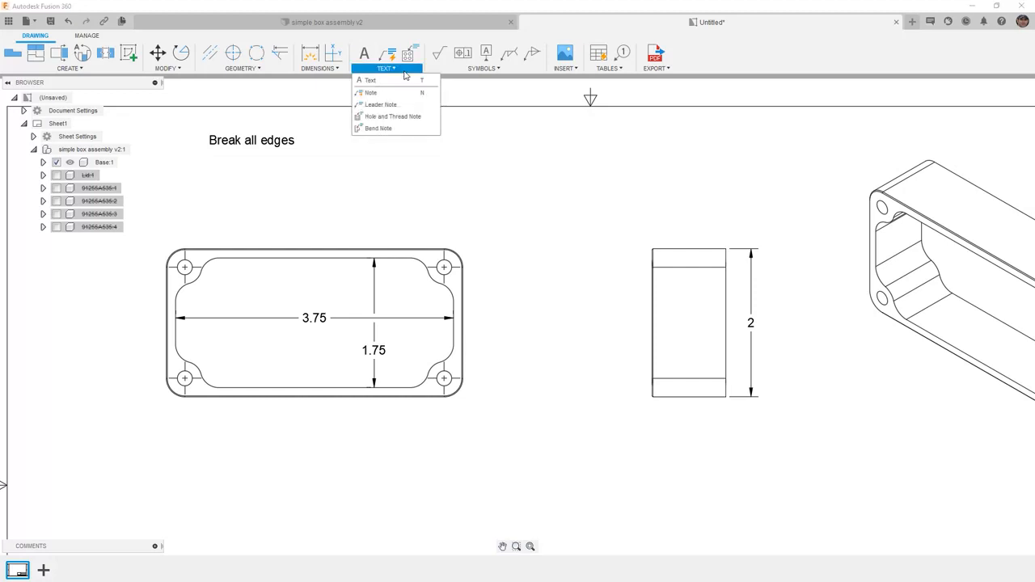
{"action": "left_click", "coordinate": [366, 95]}
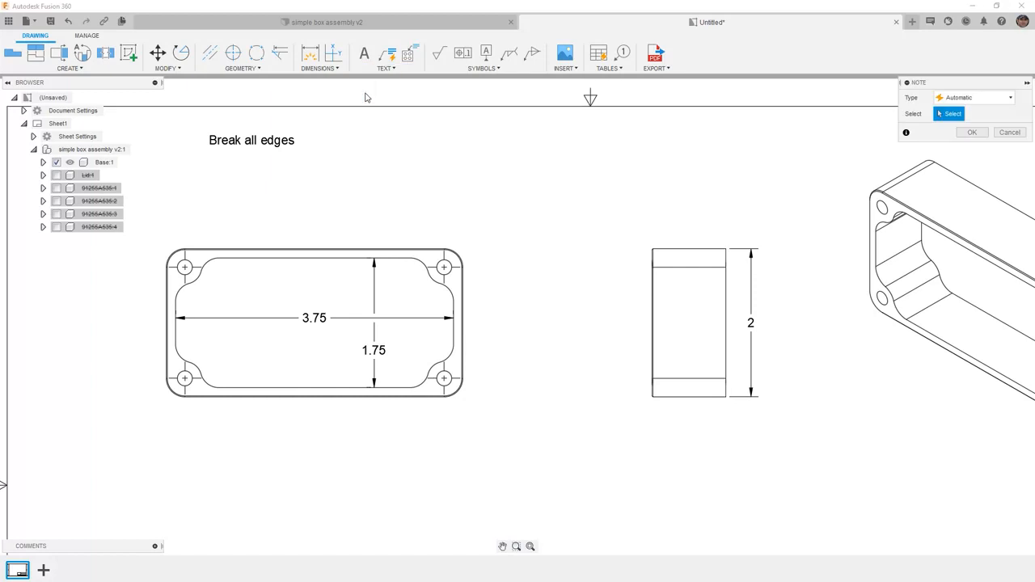
{"action": "left_click", "coordinate": [447, 272]}
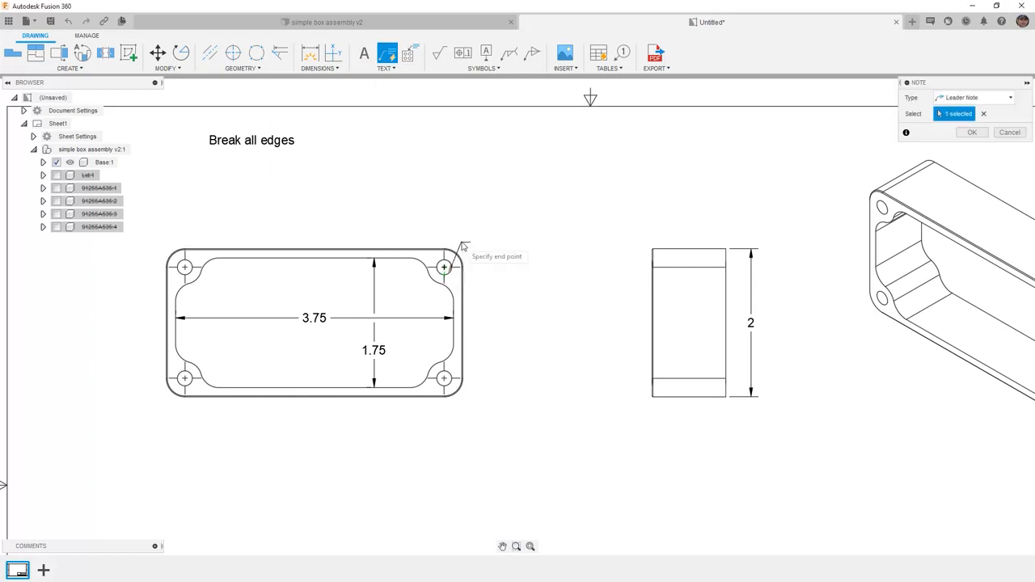
{"action": "left_click", "coordinate": [497, 202]}
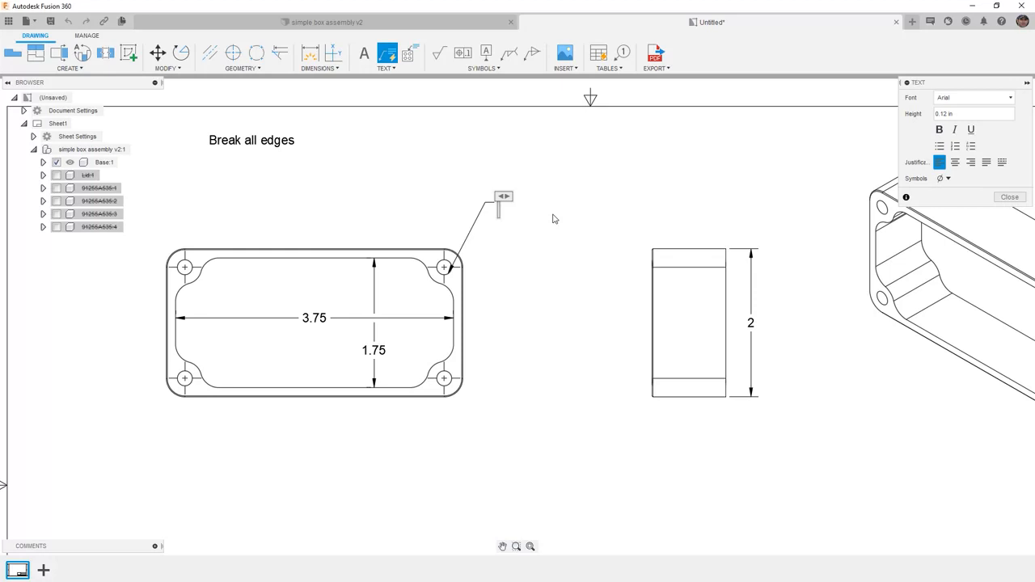
{"action": "type", "text": "Pre-drill and chamfer edge"}
{"action": "left_click", "coordinate": [561, 266]}
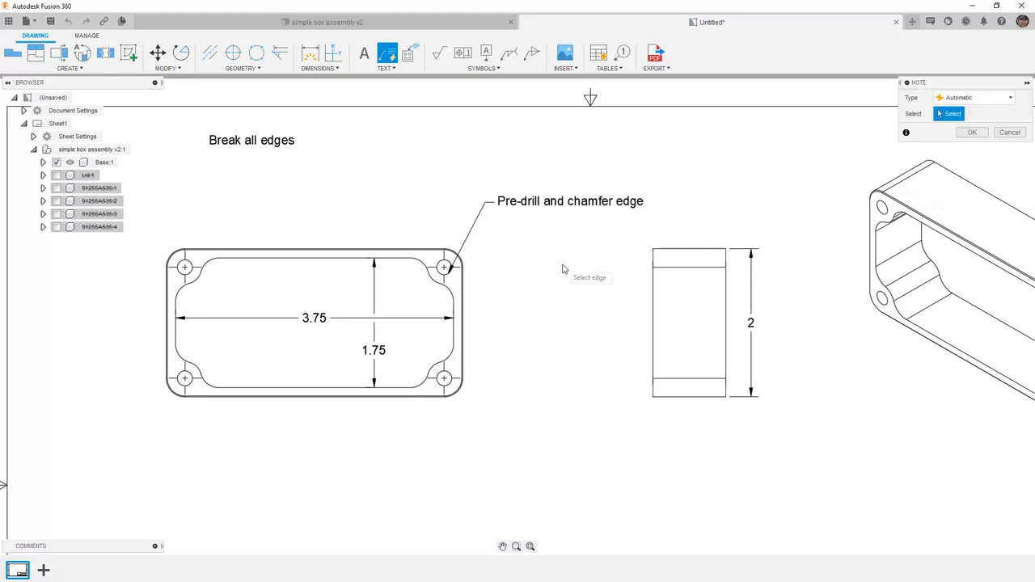
{"action": "left_click", "coordinate": [982, 132]}
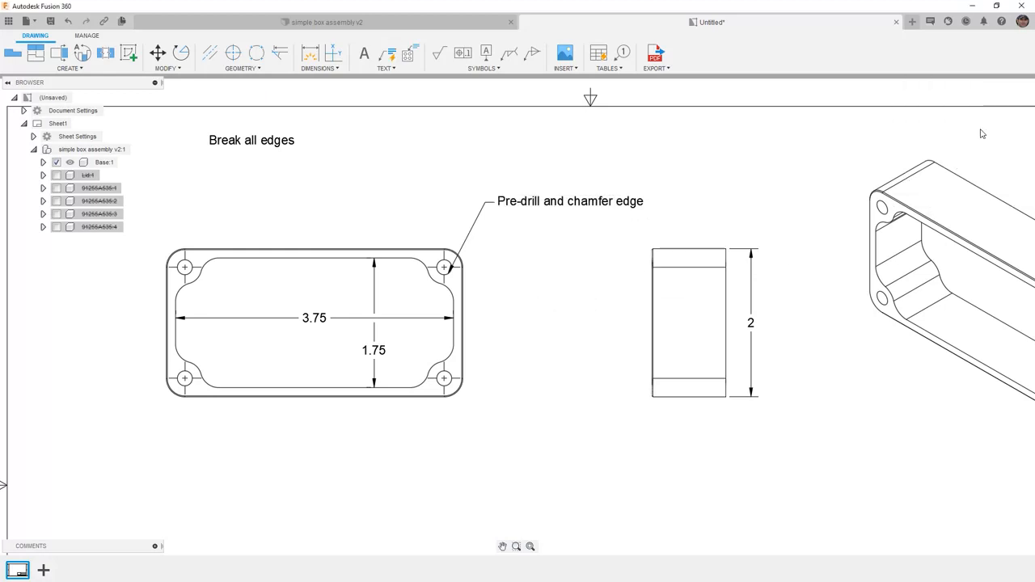
{"action": "left_click", "coordinate": [386, 68]}
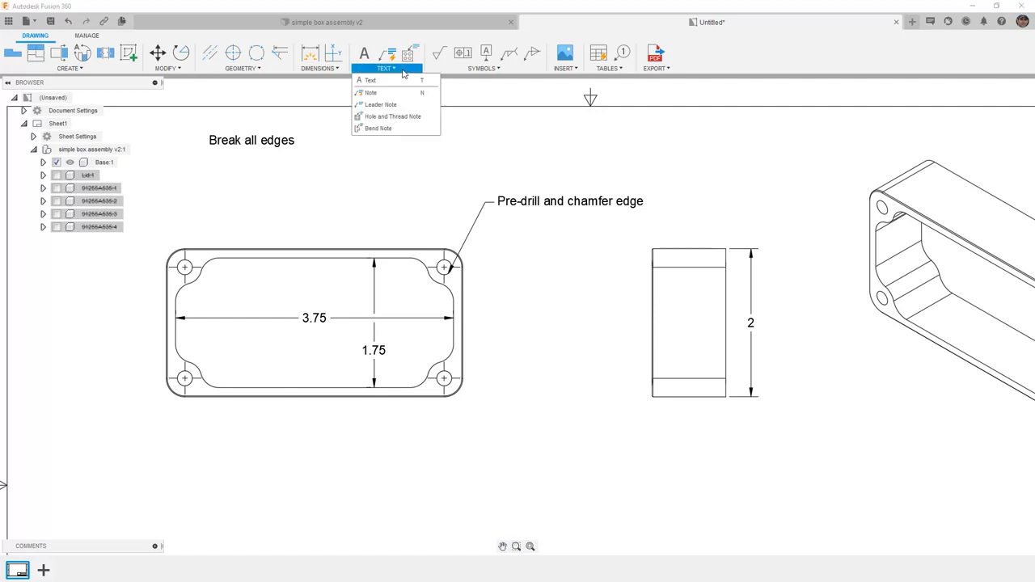
{"action": "left_click", "coordinate": [383, 118]}
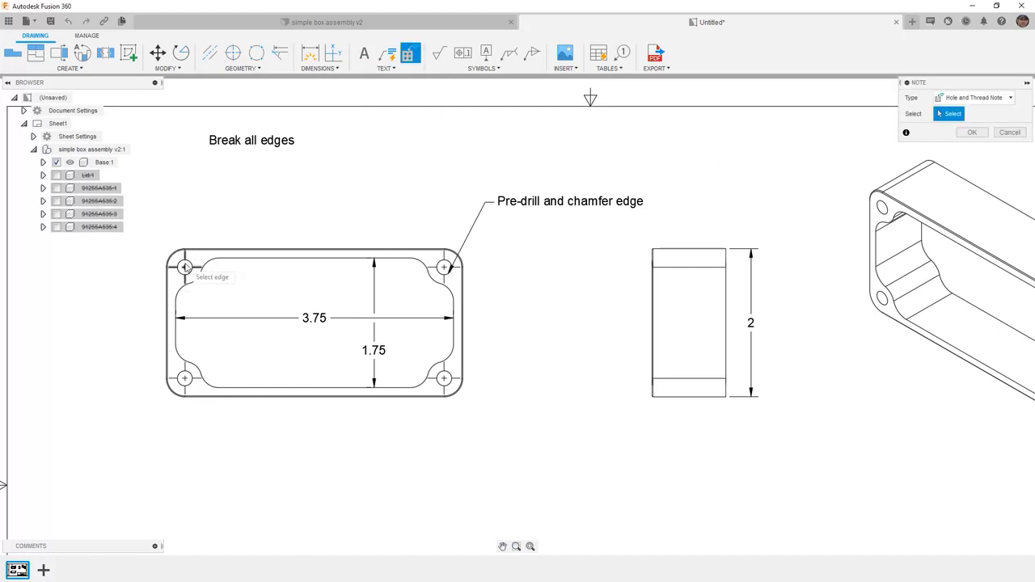
{"action": "left_click", "coordinate": [1017, 134]}
{"action": "scroll", "coordinate": [386, 228], "scroll_direction": "down", "scroll_amount": 1}
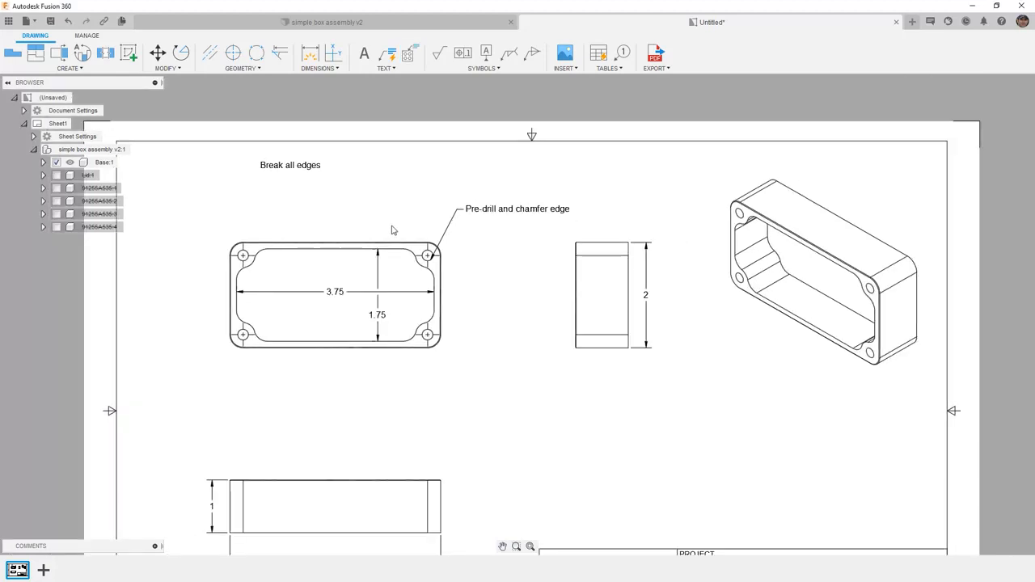
{"action": "left_click", "coordinate": [398, 69]}
Step: Attach datum identifier A to the lower edge of the front view, placing its symbol just below the edge
{"action": "left_click", "coordinate": [495, 69]}
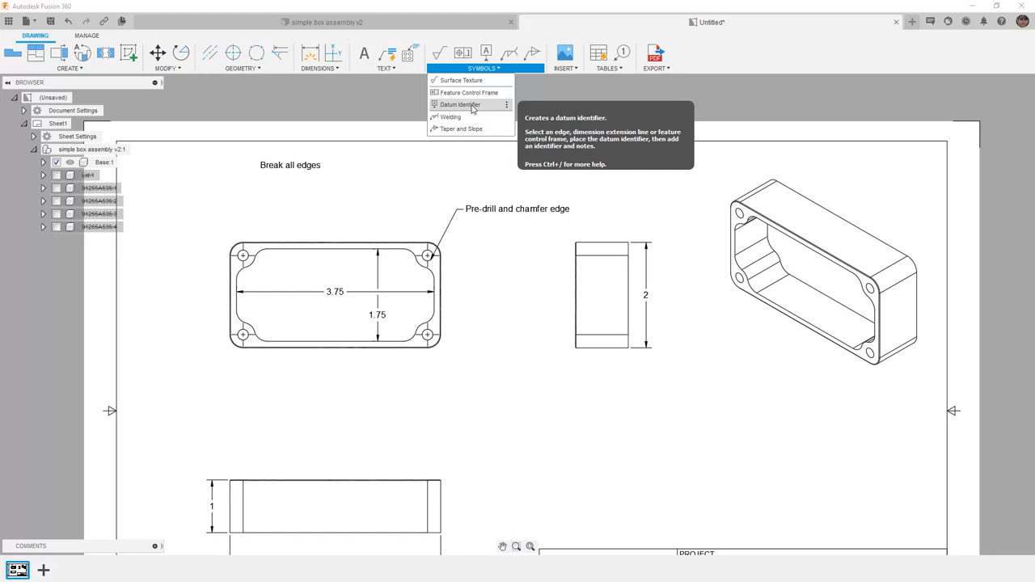
{"action": "left_click", "coordinate": [473, 106]}
{"action": "scroll", "coordinate": [471, 105], "scroll_direction": "down", "scroll_amount": 3}
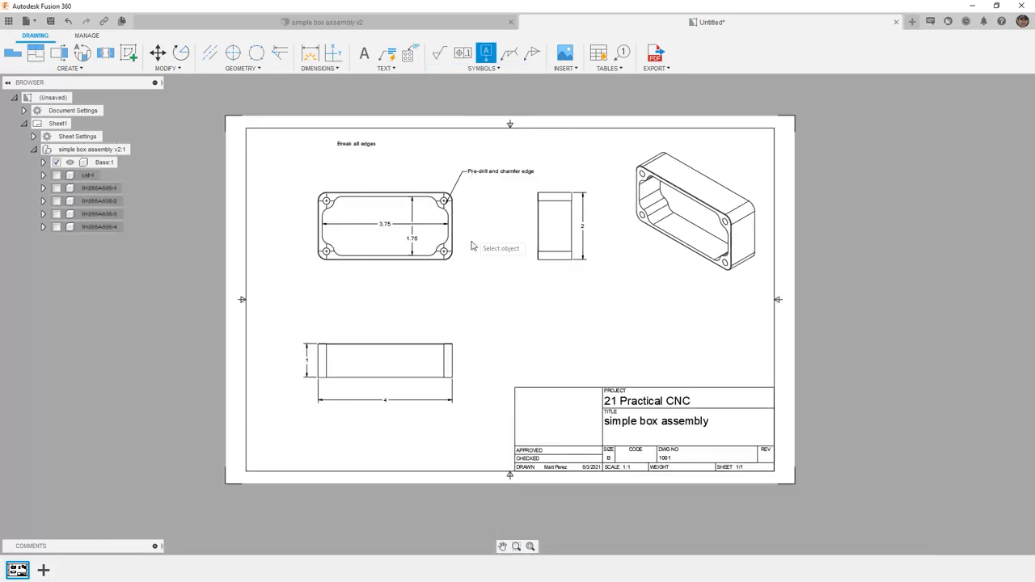
{"action": "left_click", "coordinate": [427, 377]}
{"action": "left_click", "coordinate": [423, 378]}
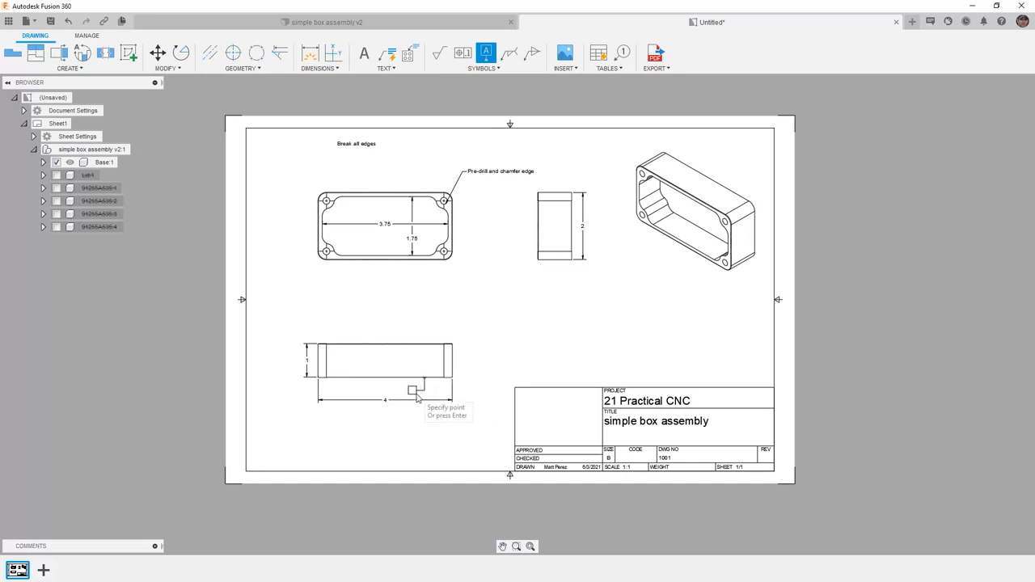
{"action": "right_click", "coordinate": [410, 397]}
{"action": "left_click", "coordinate": [439, 397]}
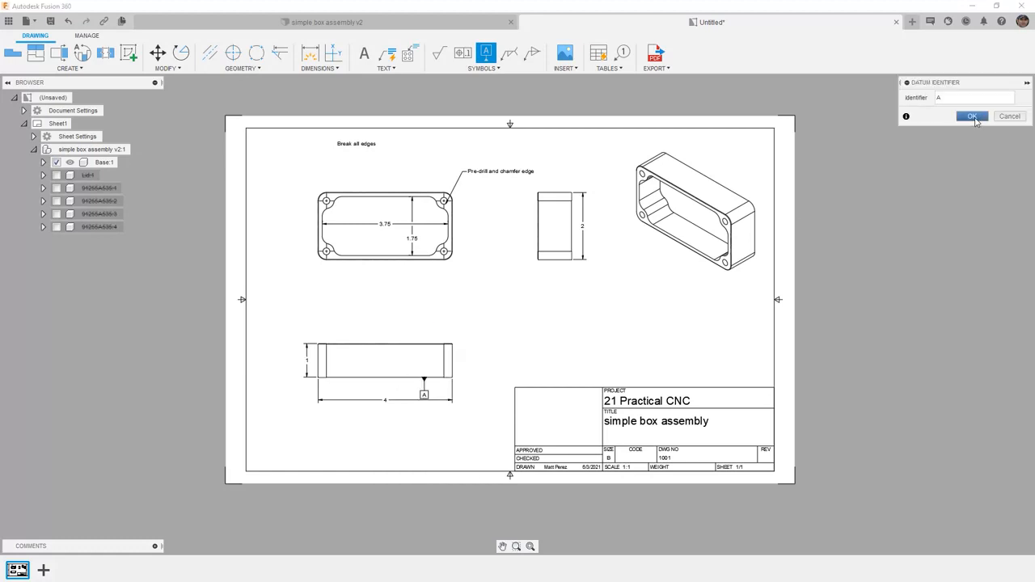
{"action": "left_click", "coordinate": [973, 117]}
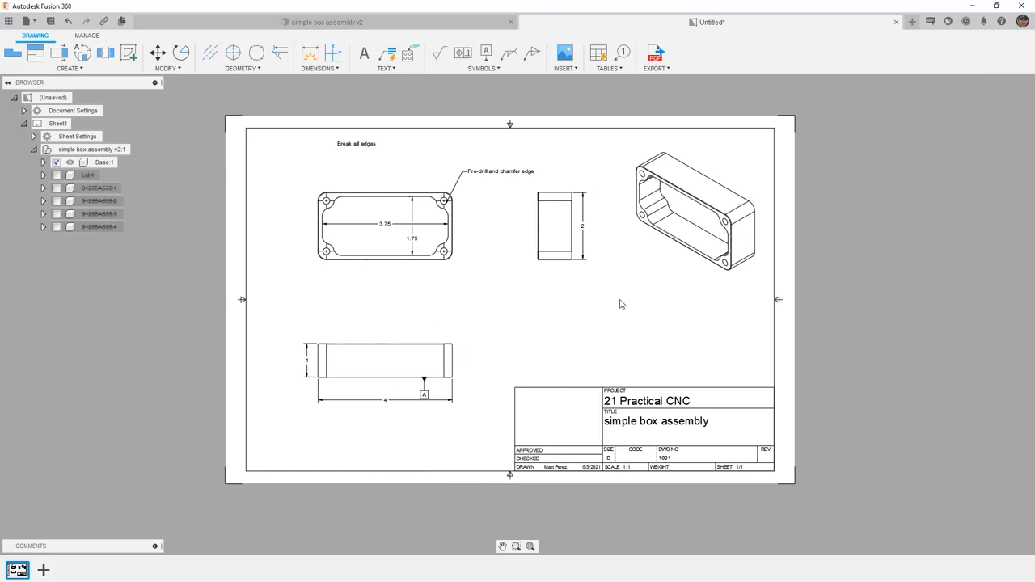
Step: Attach datum identifier B to the top view's right outer edge, with a bent leader running out and down
{"action": "scroll", "coordinate": [483, 338], "scroll_direction": "up", "scroll_amount": 2}
{"action": "left_click", "coordinate": [490, 53]}
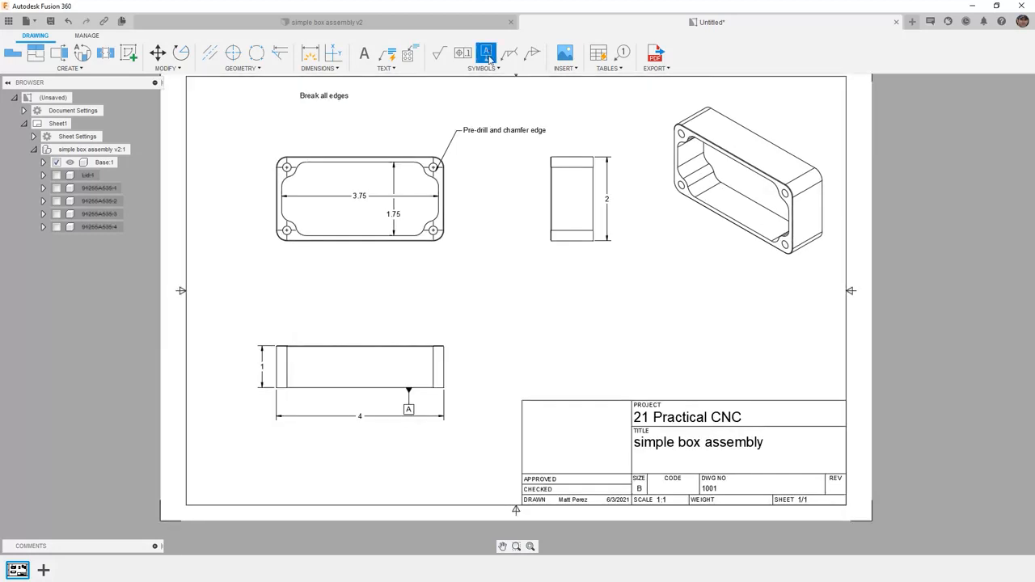
{"action": "scroll", "coordinate": [450, 208], "scroll_direction": "up", "scroll_amount": 5}
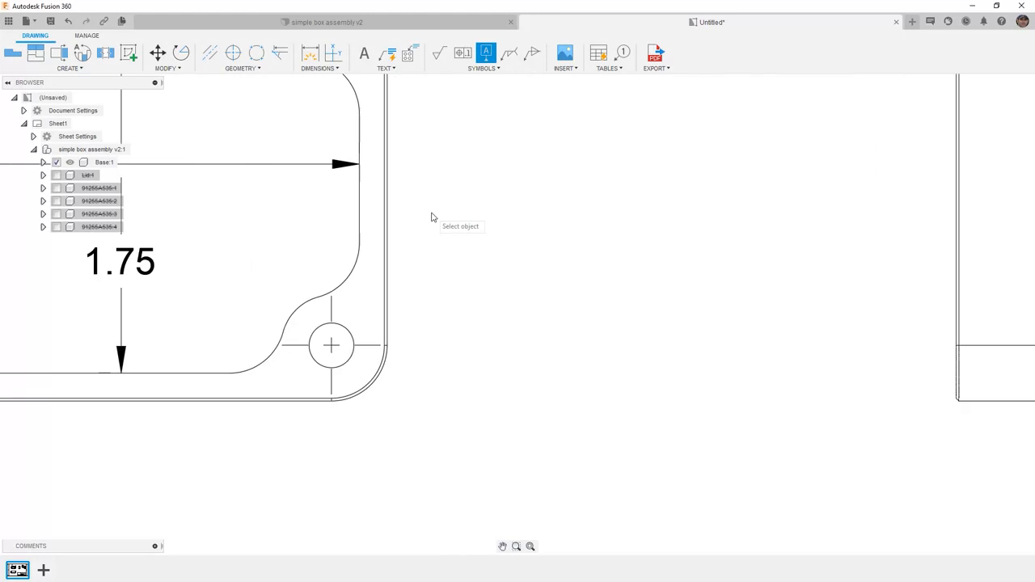
{"action": "left_click", "coordinate": [386, 207]}
{"action": "left_click", "coordinate": [450, 217]}
{"action": "left_click", "coordinate": [518, 270]}
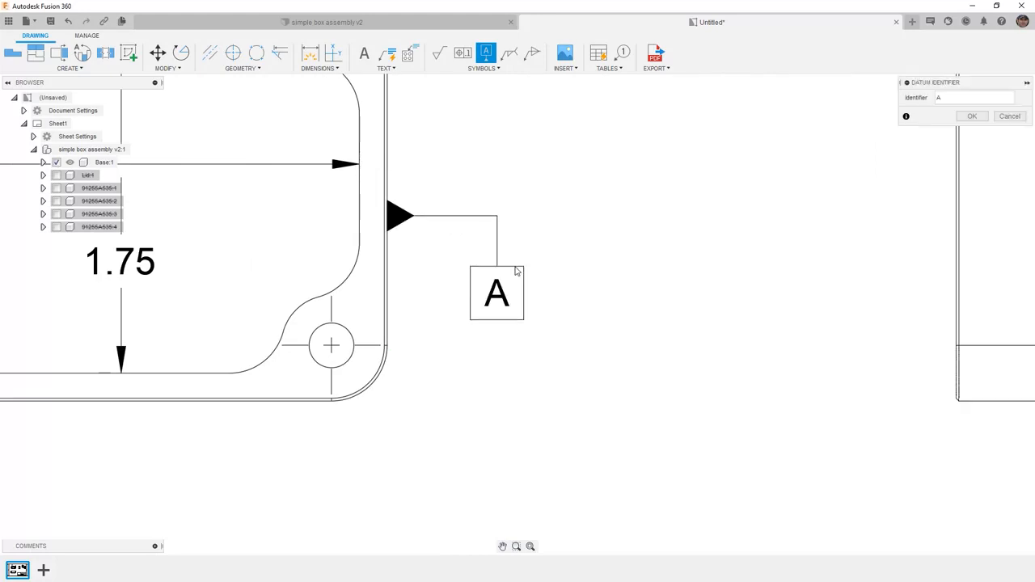
{"action": "double_click", "coordinate": [937, 98]}
{"action": "type", "text": "B"}
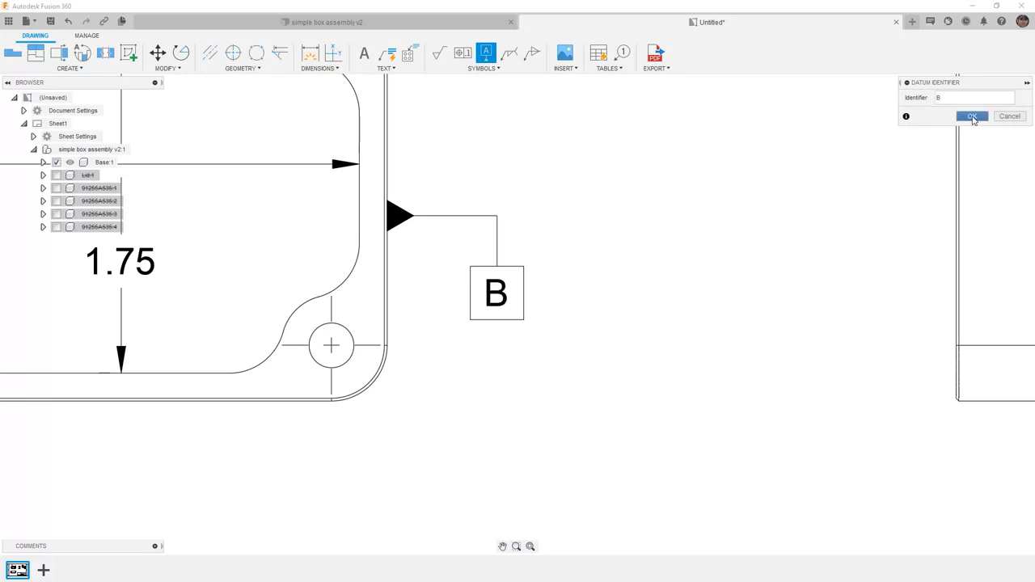
{"action": "left_click", "coordinate": [972, 115]}
Step: Place a feature control frame above the top view, with its leader attached to the upper-left hole's center mark
{"action": "scroll", "coordinate": [647, 222], "scroll_direction": "down", "scroll_amount": 5}
{"action": "scroll", "coordinate": [607, 275], "scroll_direction": "down", "scroll_amount": 2}
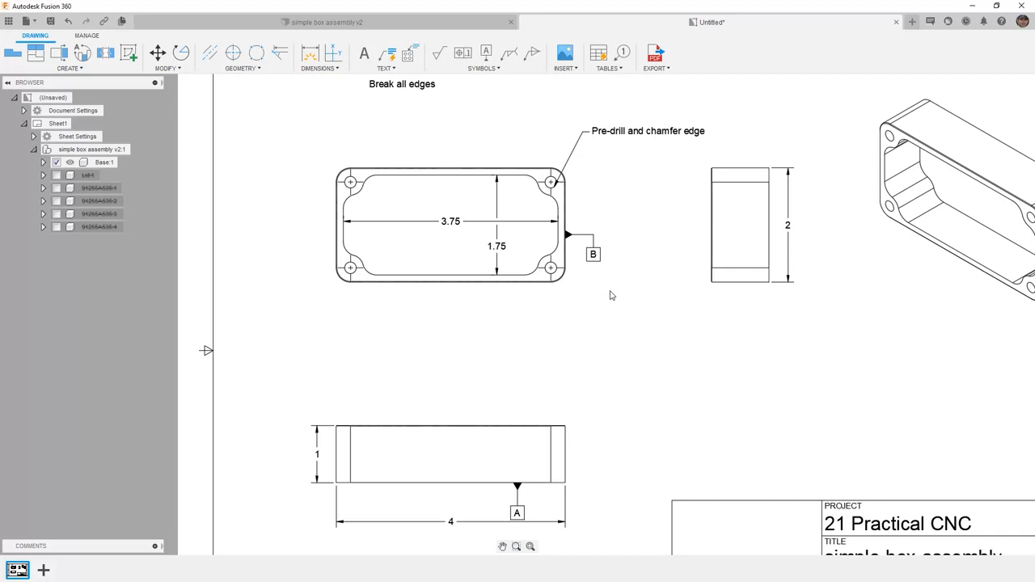
{"action": "left_click", "coordinate": [466, 57]}
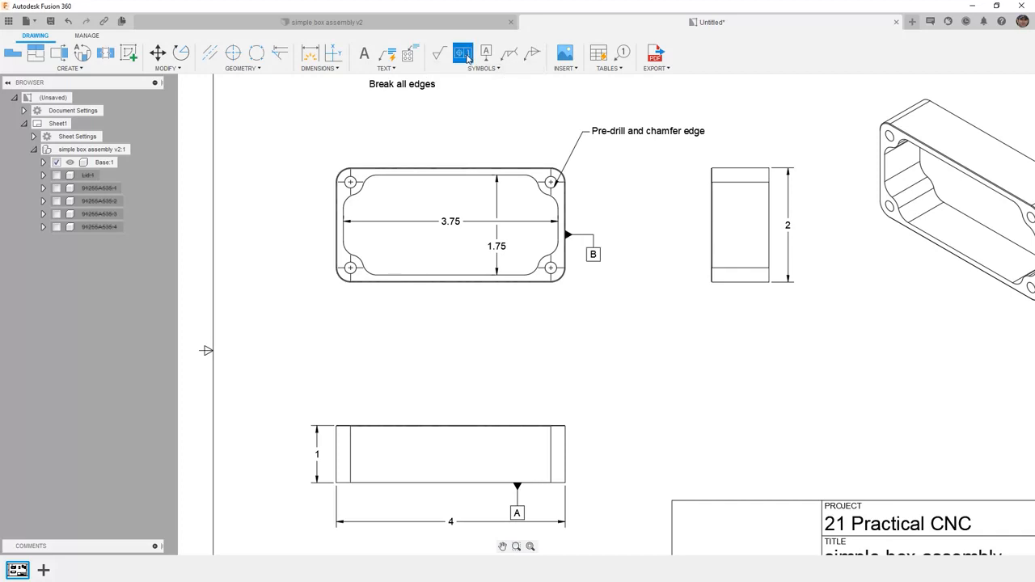
{"action": "left_click", "coordinate": [351, 183]}
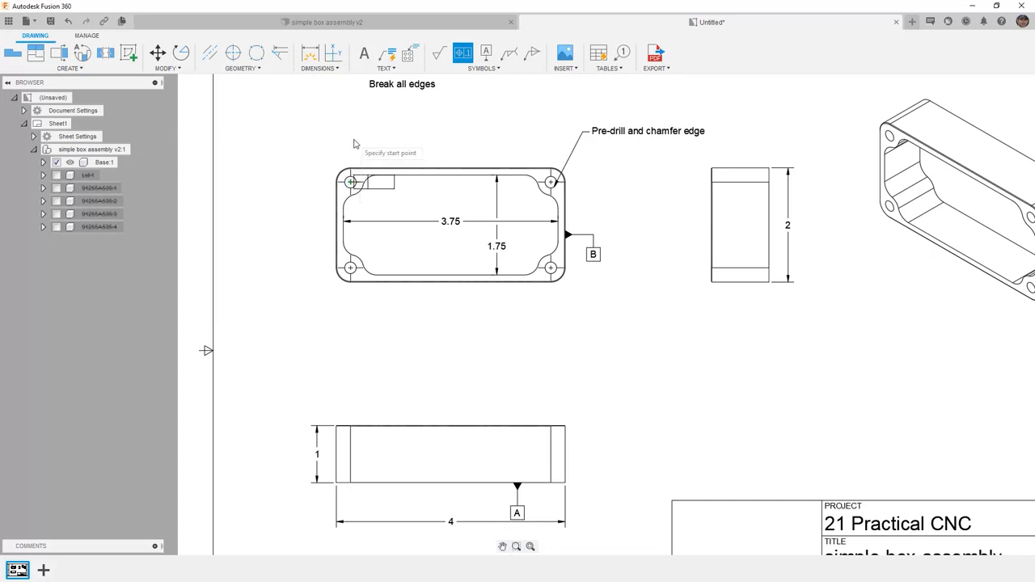
{"action": "left_click", "coordinate": [350, 181]}
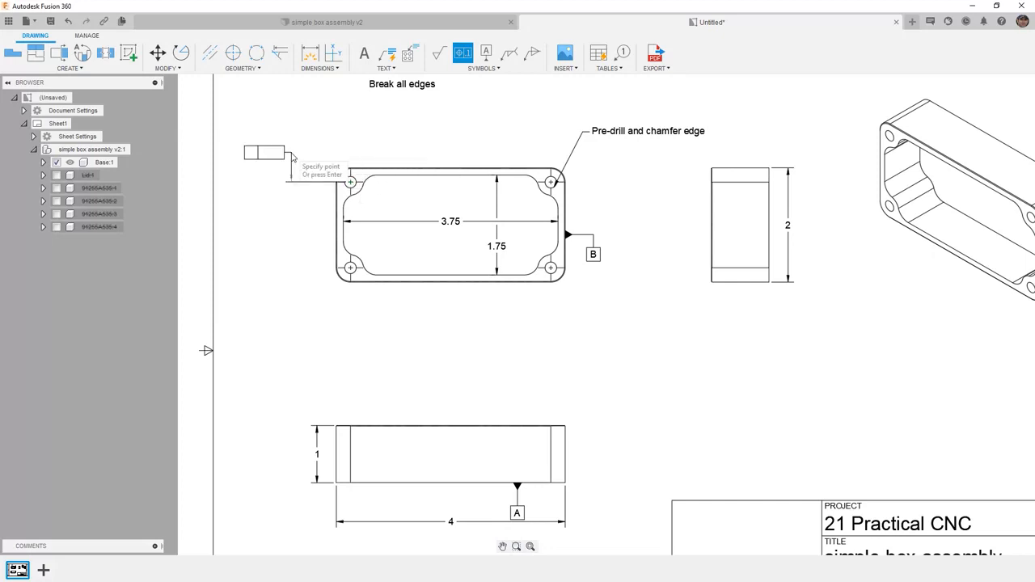
{"action": "right_click", "coordinate": [313, 133]}
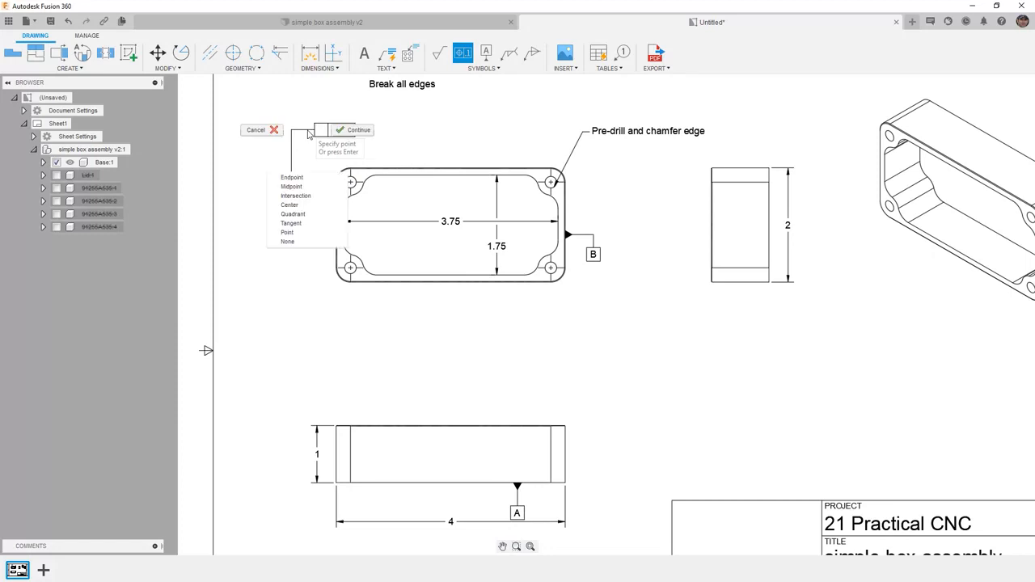
{"action": "left_click", "coordinate": [345, 133]}
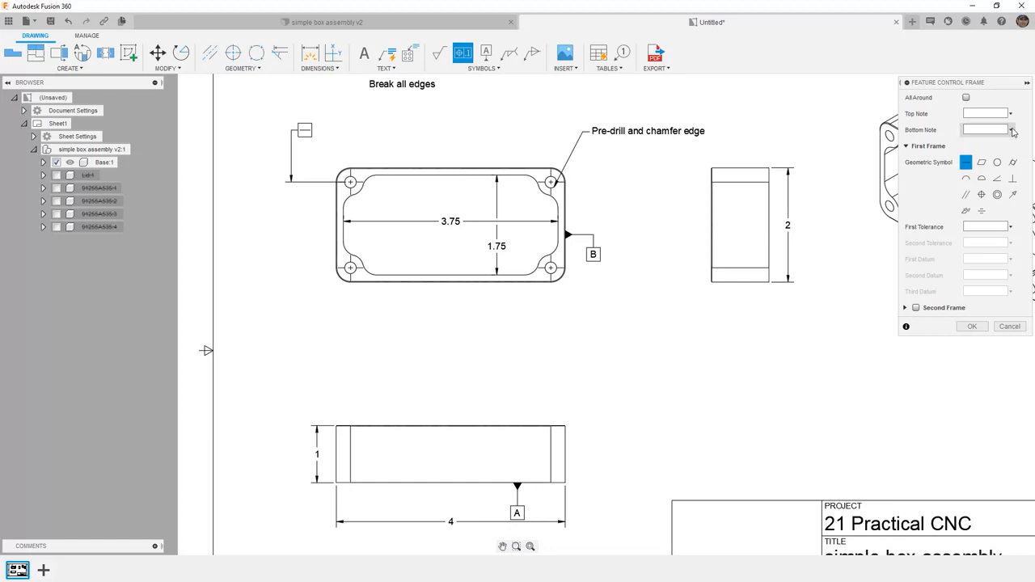
Step: Define the feature control frame with the position symbol, a first tolerance of .005 and first datum B
{"action": "left_click", "coordinate": [980, 196]}
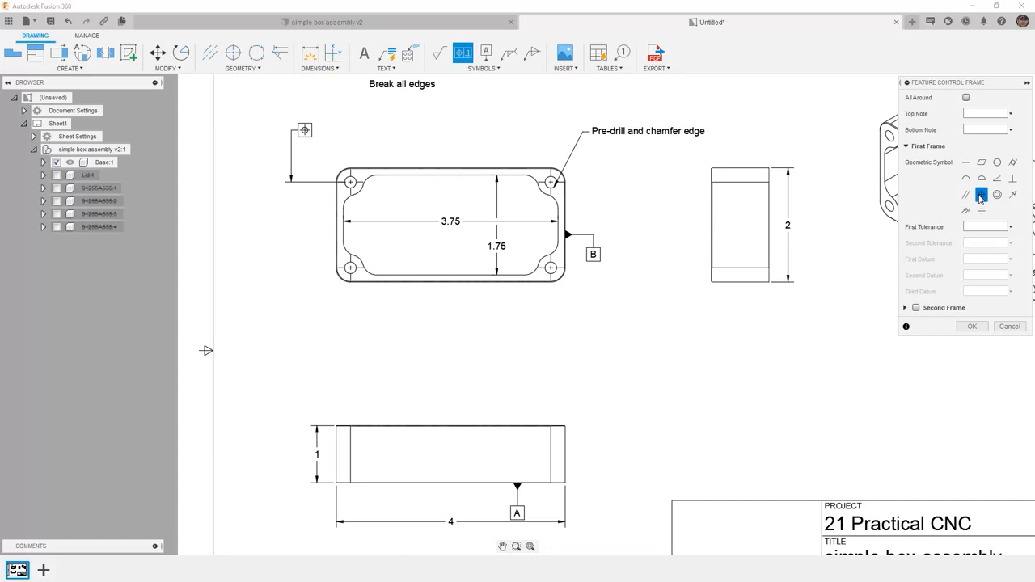
{"action": "left_click", "coordinate": [992, 226]}
{"action": "type", "text": ".005"}
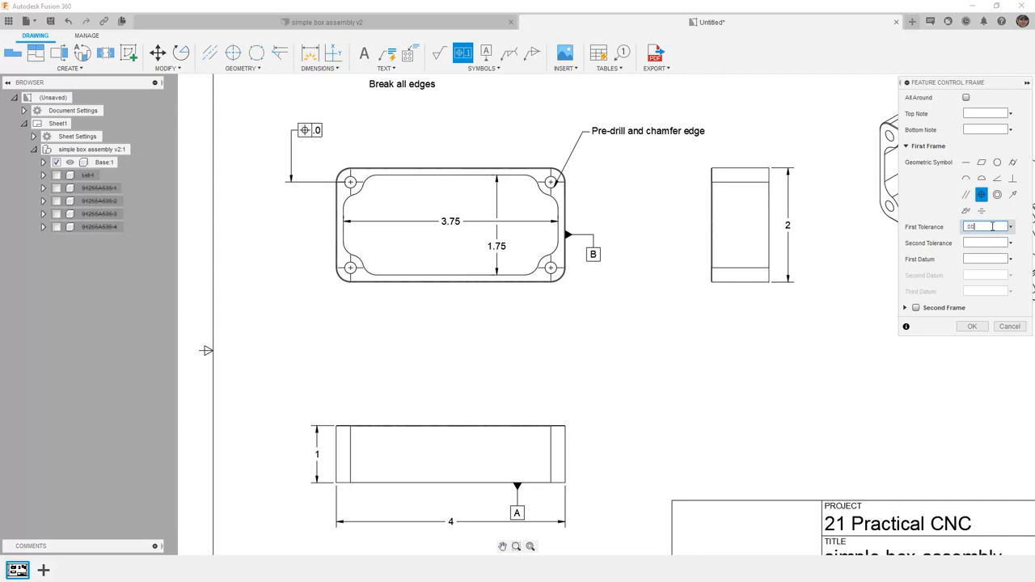
{"action": "left_click", "coordinate": [996, 258]}
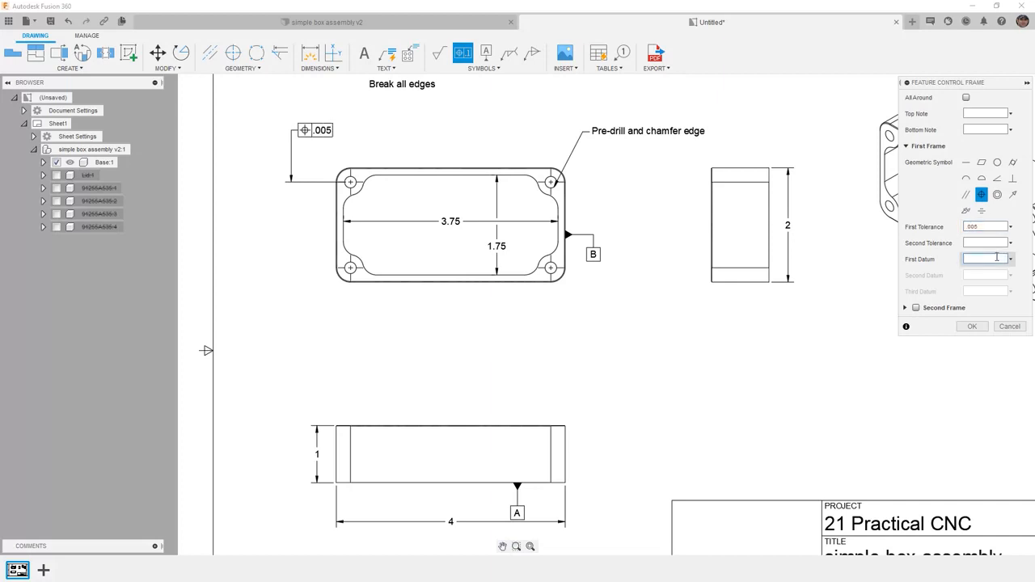
{"action": "type", "text": "B"}
{"action": "left_click", "coordinate": [974, 325]}
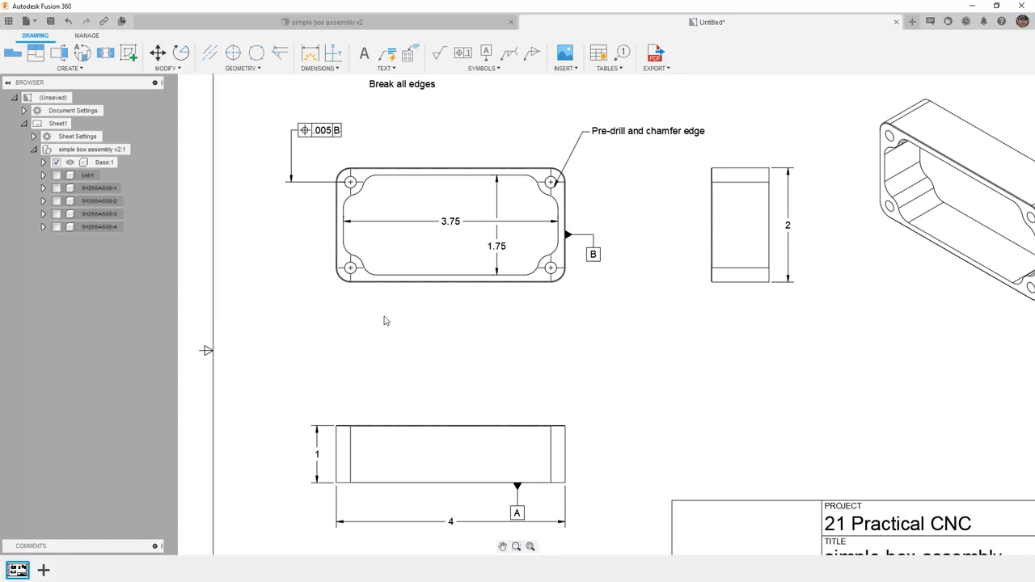
Step: Save the drawing as "simple box assembly Drawing" in the 21 Practical CNC project's Foundational Concepts folder
{"action": "scroll", "coordinate": [372, 291], "scroll_direction": "down", "scroll_amount": 3}
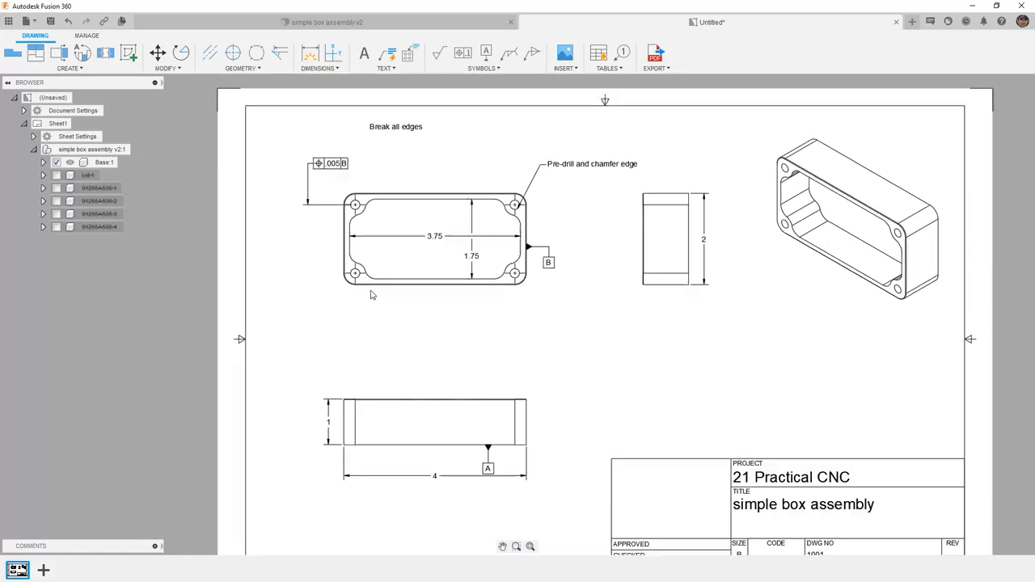
{"action": "scroll", "coordinate": [375, 215], "scroll_direction": "down", "scroll_amount": 1}
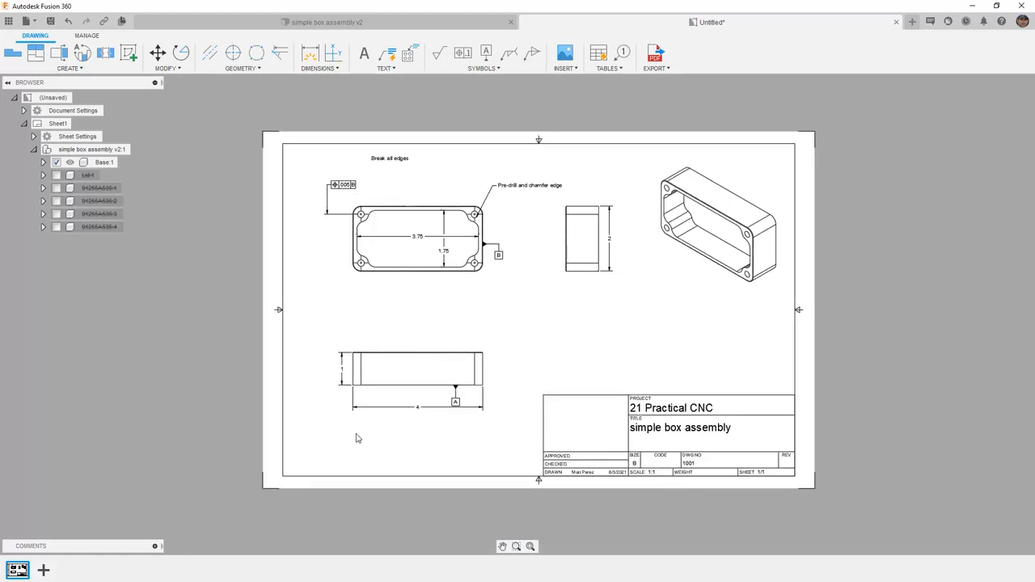
{"action": "left_click", "coordinate": [50, 21]}
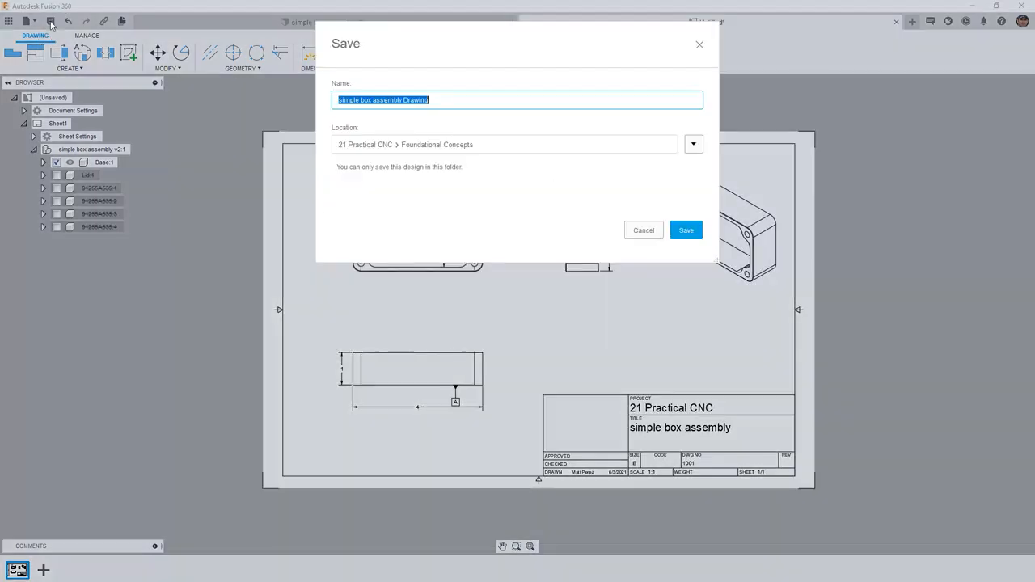
{"action": "left_click", "coordinate": [686, 230]}
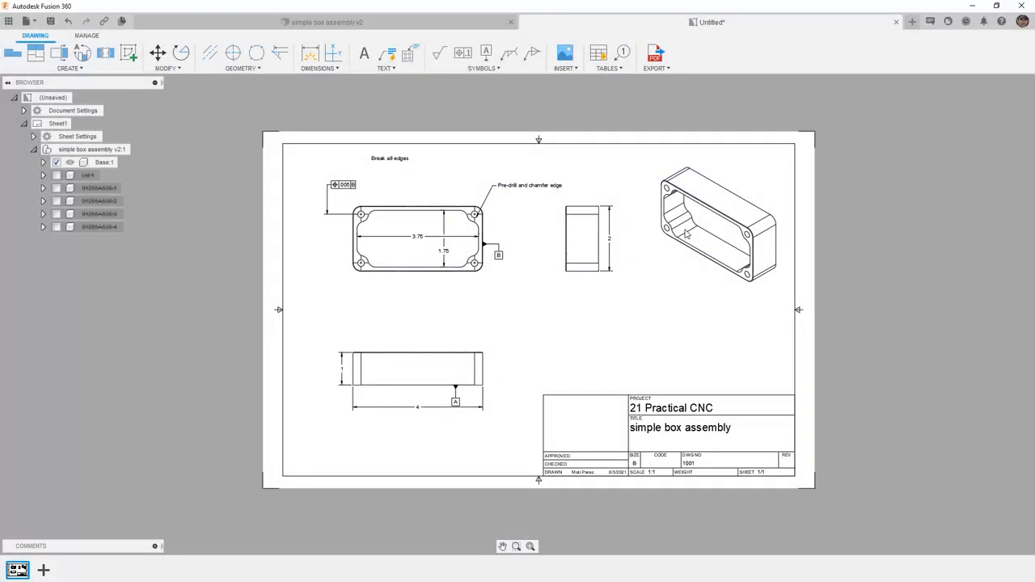